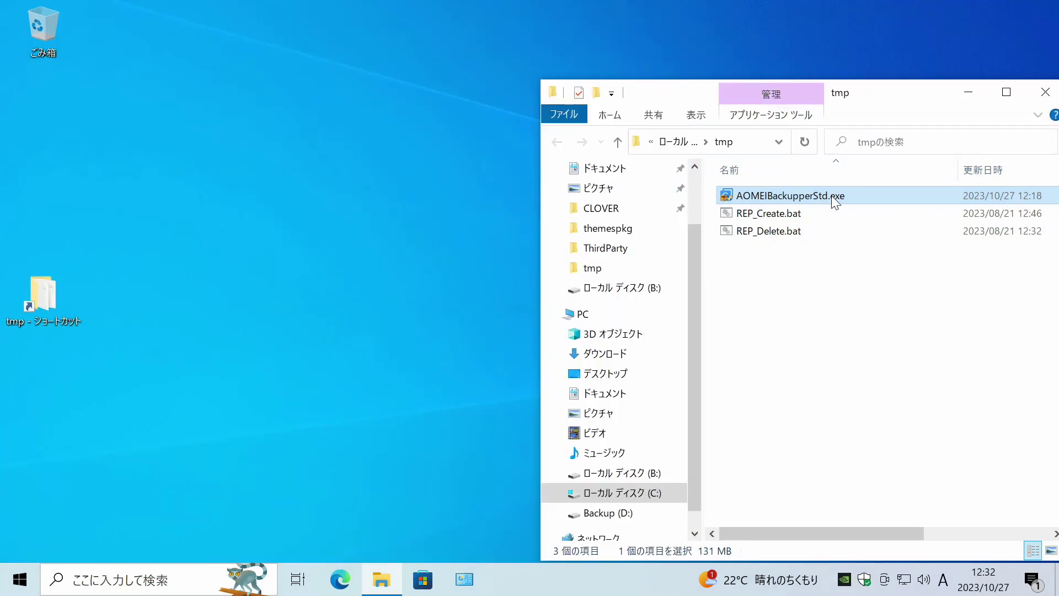
- Install AOMEI Backupper Standard from AOMEIBackupperStd.exe in Japanese, skipping the Pro trial, and launch it
double_click(832, 196)
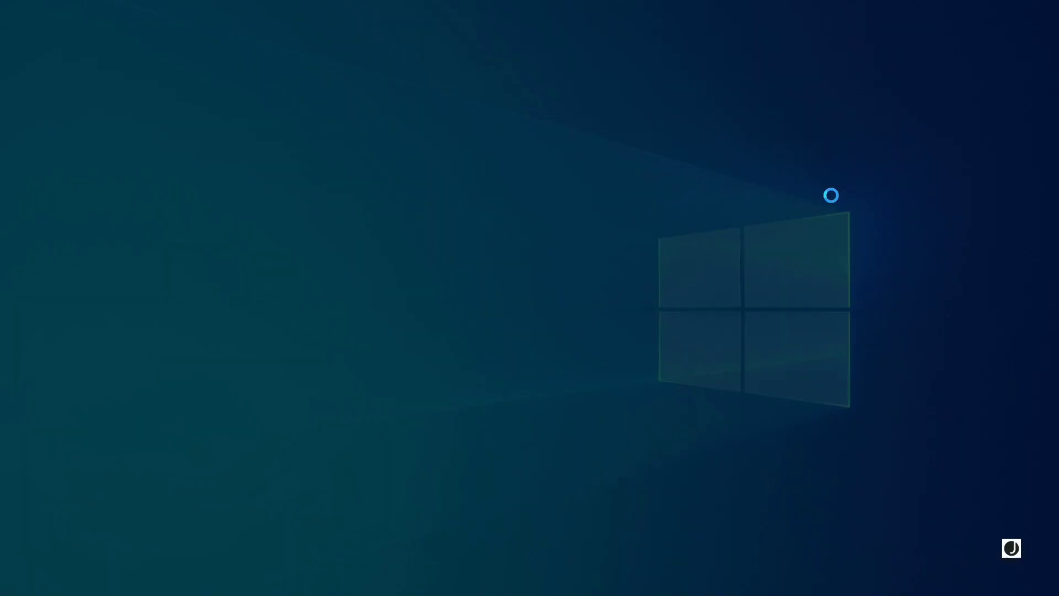
left_click(484, 401)
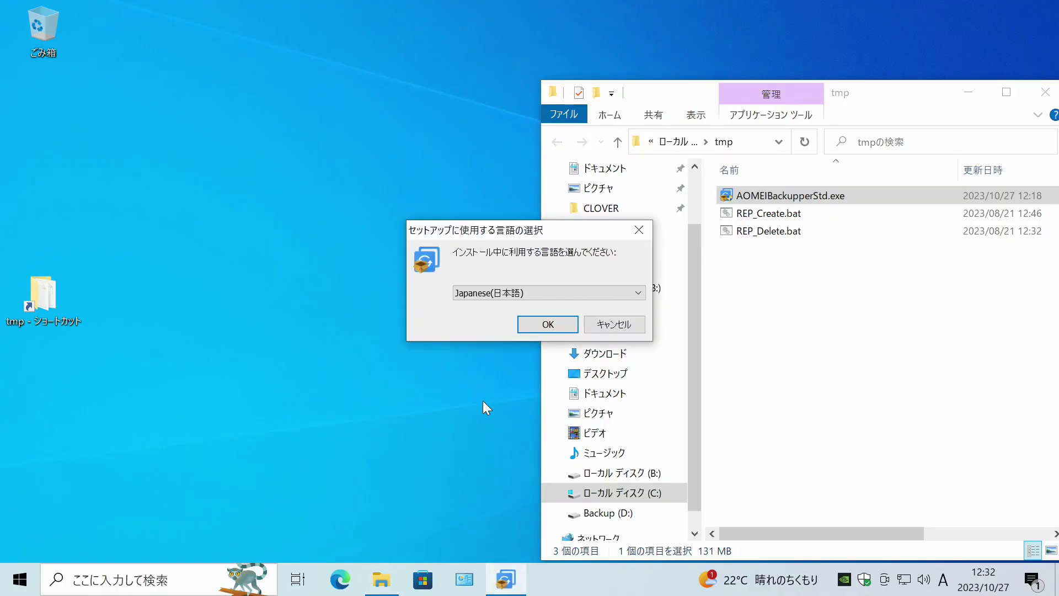
left_click(545, 324)
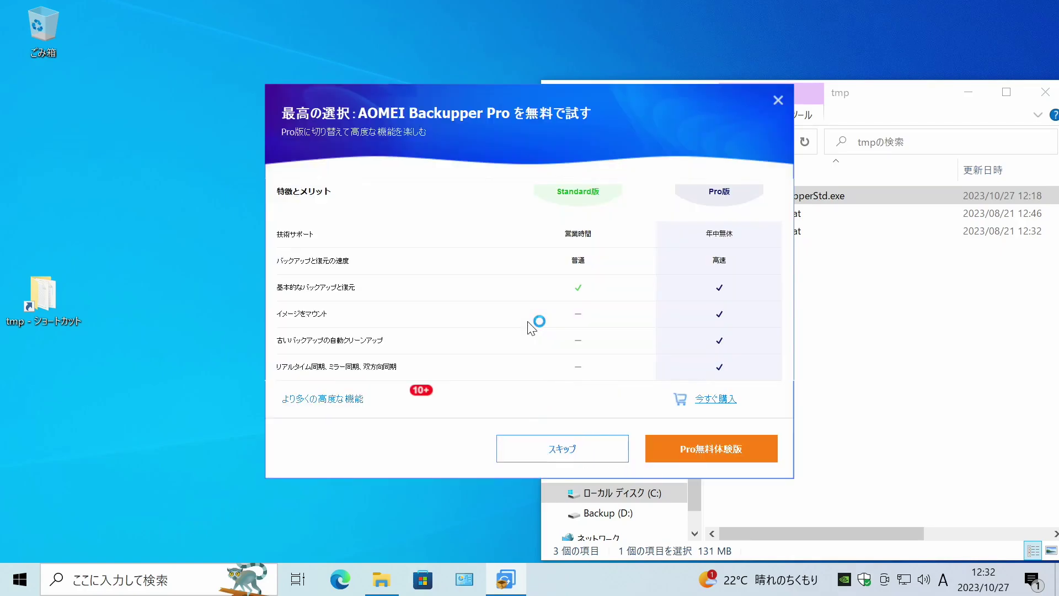
left_click(561, 457)
left_click(549, 366)
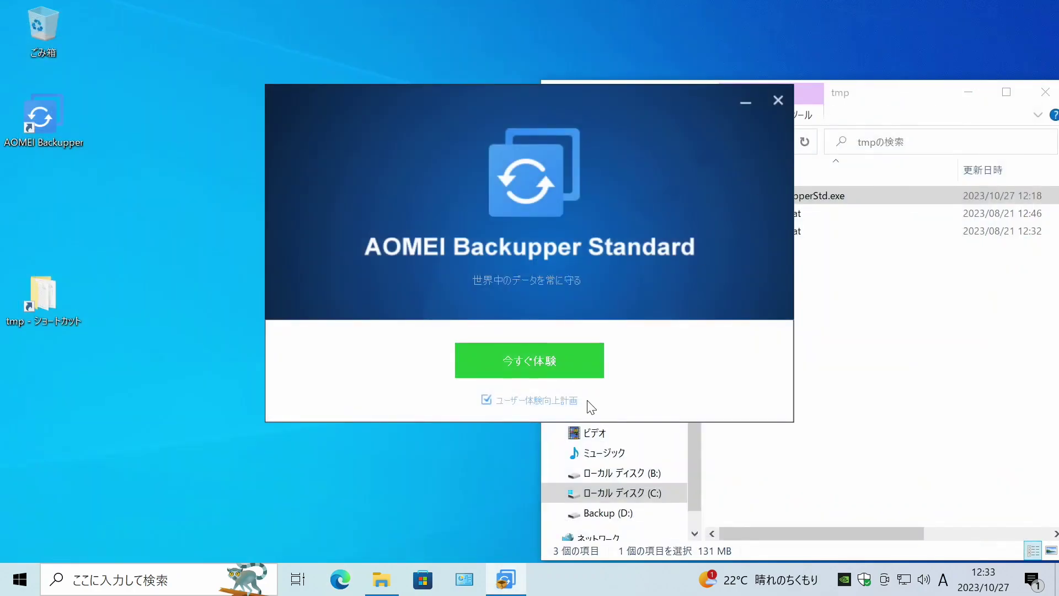
left_click(575, 366)
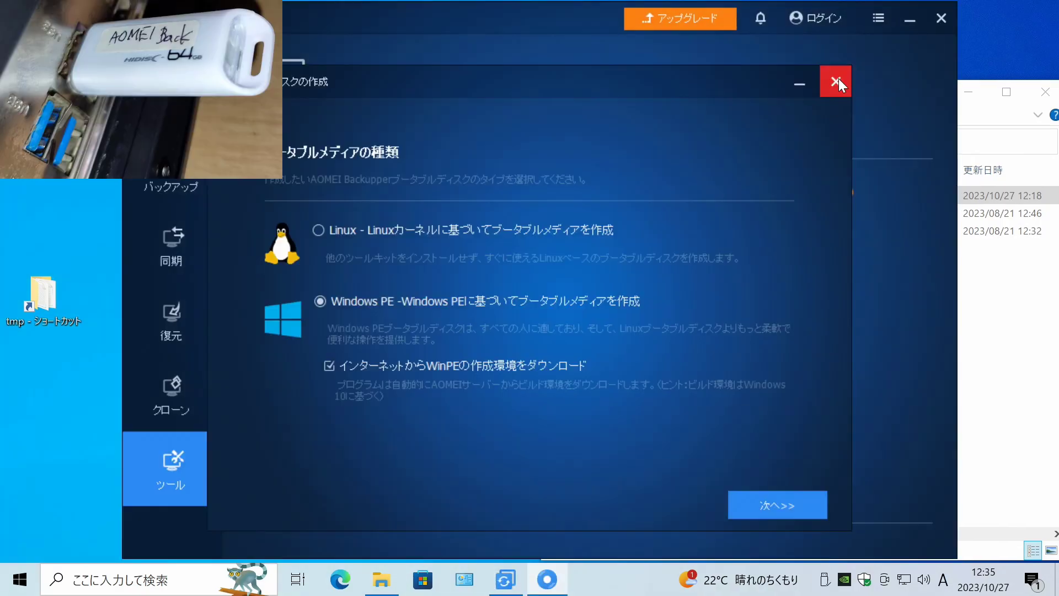
- Restart the bootable media creation with Windows PE as the type and the WinPE creation environment downloaded from the internet
left_click(836, 81)
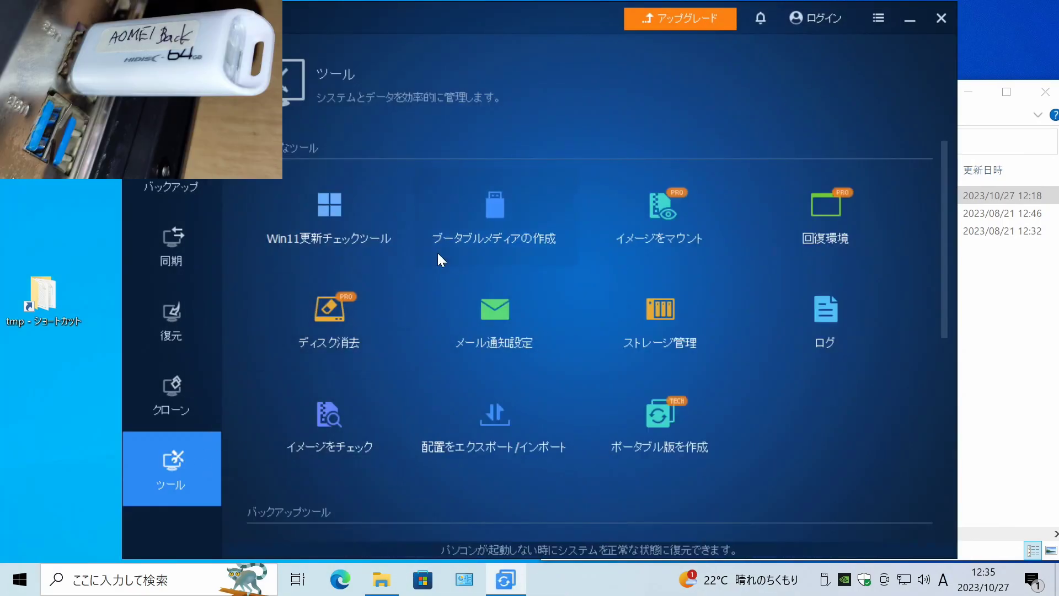
left_click(491, 213)
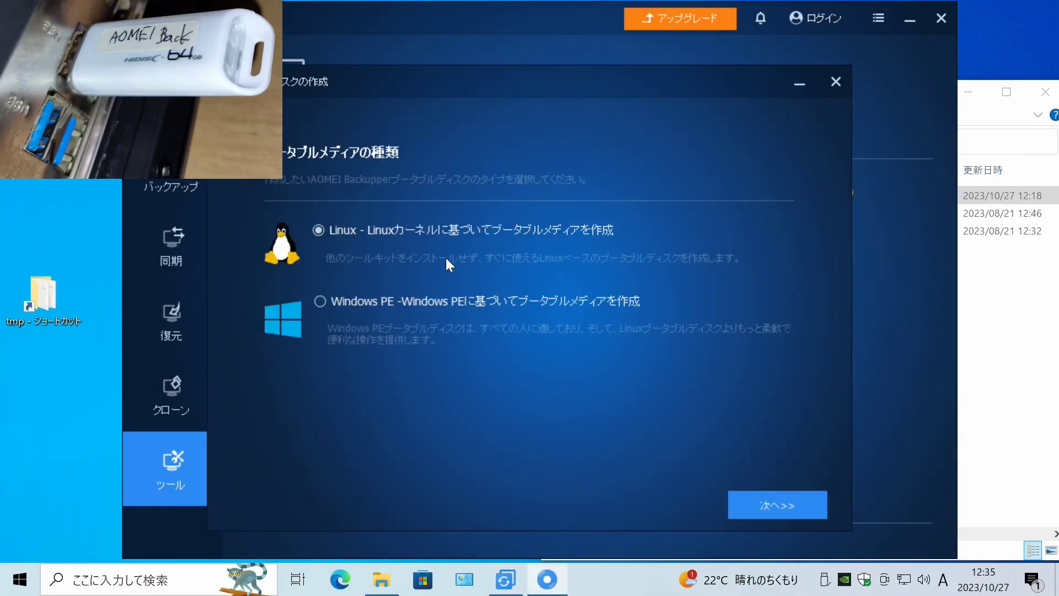
left_click(320, 301)
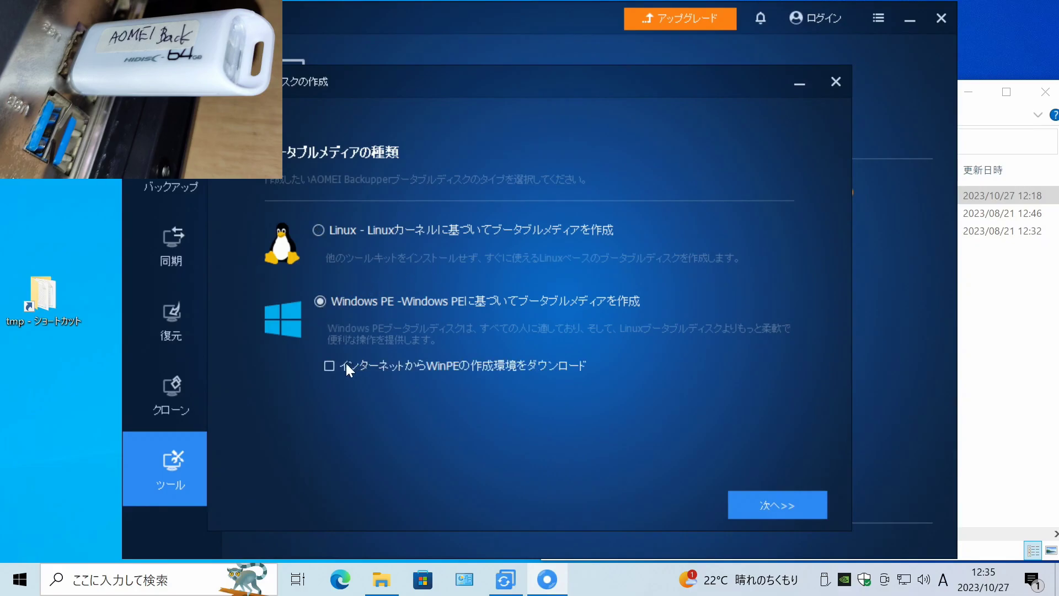
left_click(329, 366)
left_click(757, 501)
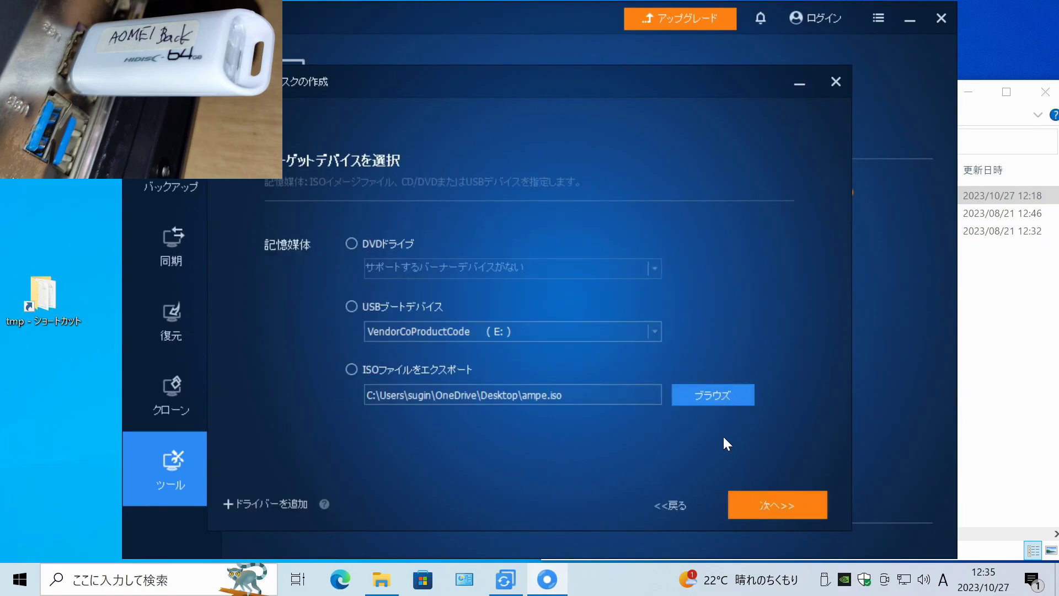
- Create the bootable media on the USB boot device VendorCoProductCode (E:), allowing it to be formatted, and close AOMEI Backupper
left_click(354, 306)
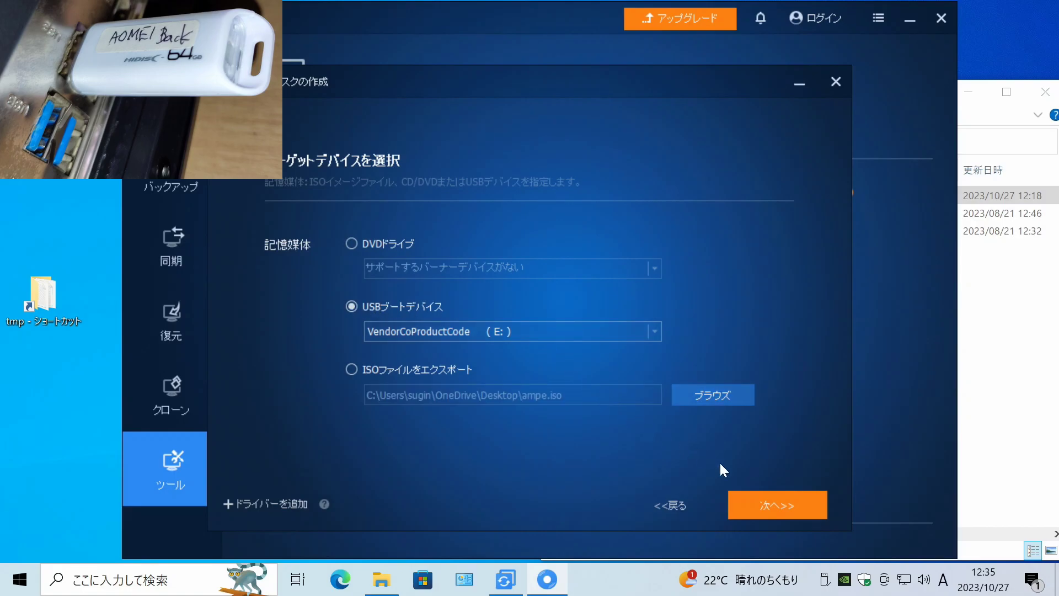
left_click(795, 506)
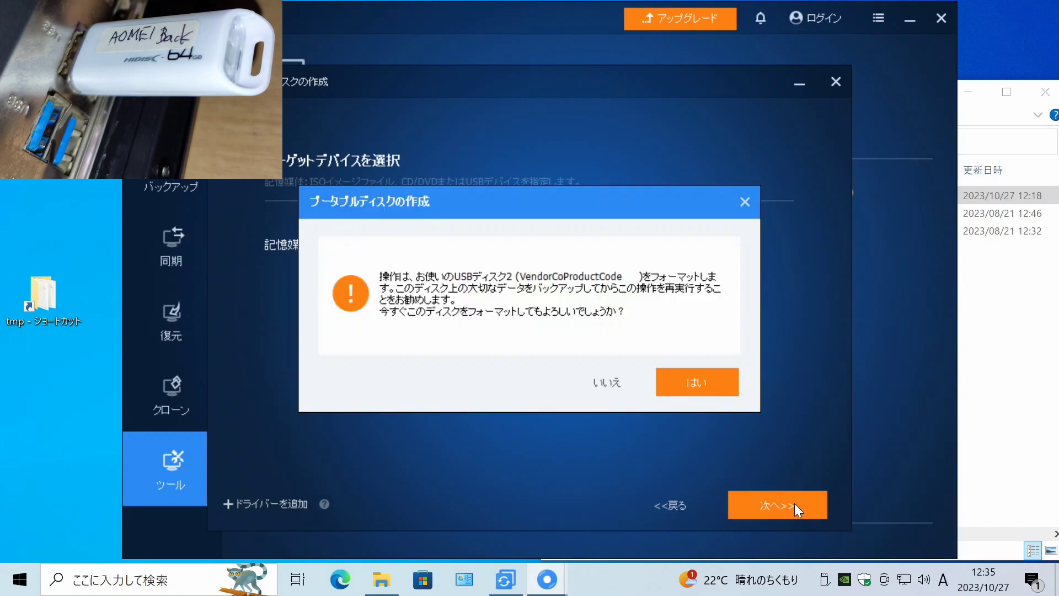
left_click(702, 378)
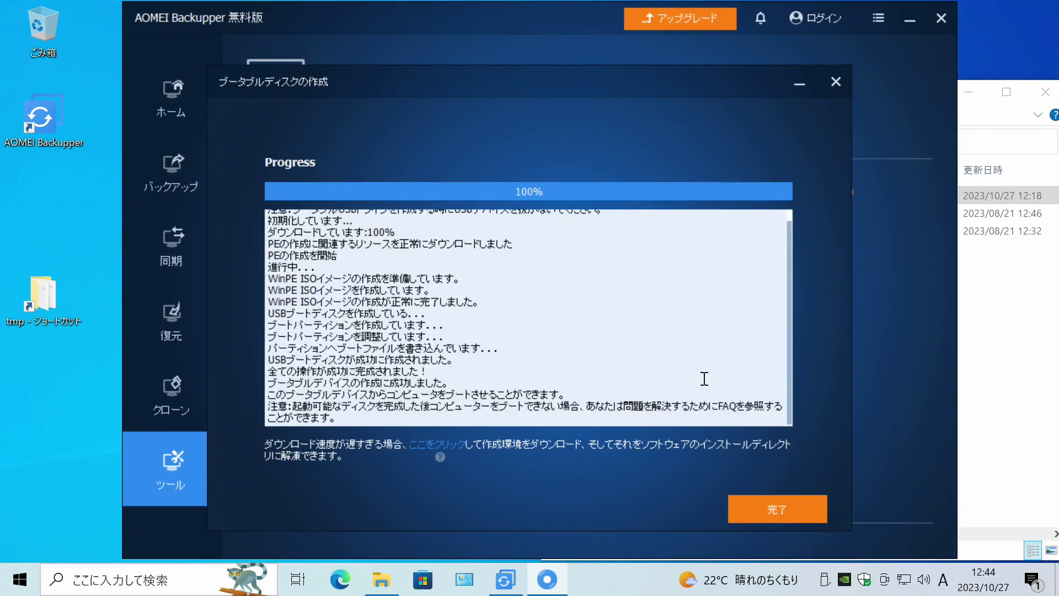
left_click(747, 502)
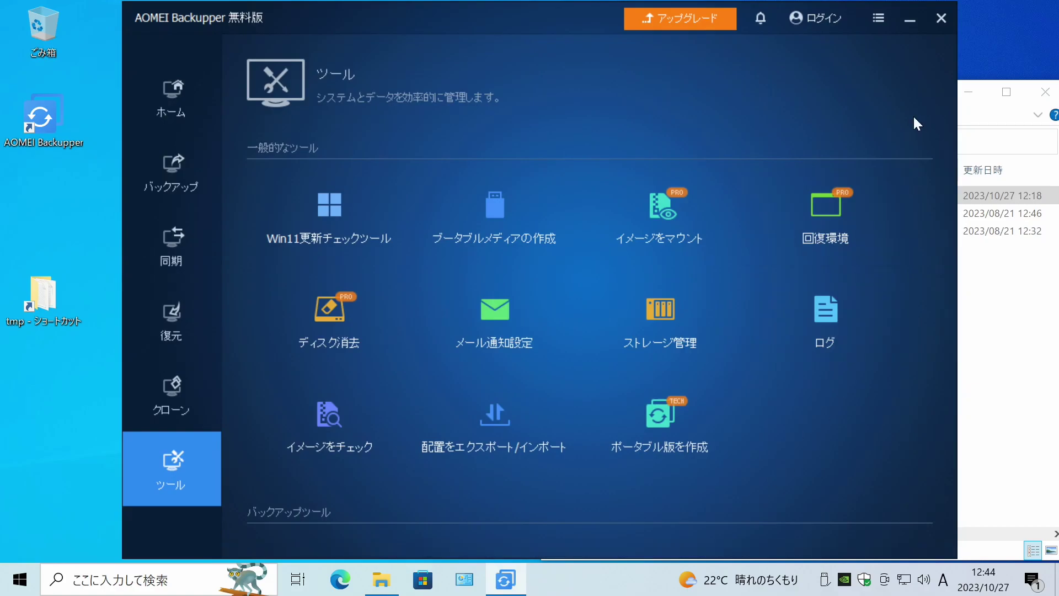
left_click(941, 18)
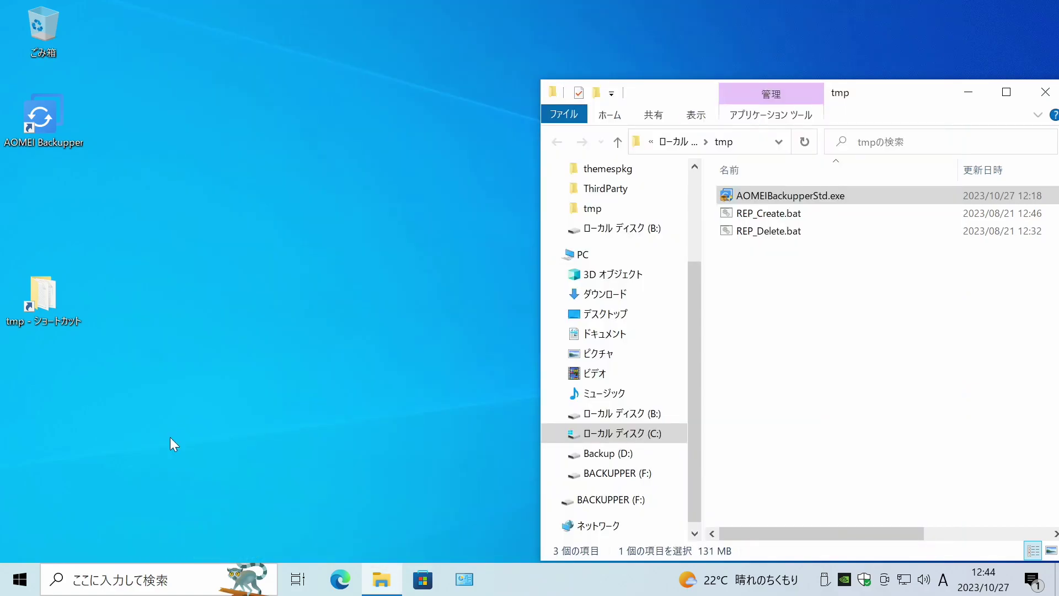
- Open Disk Management and examine the partition layout of disks 1 and 2
right_click(19, 579)
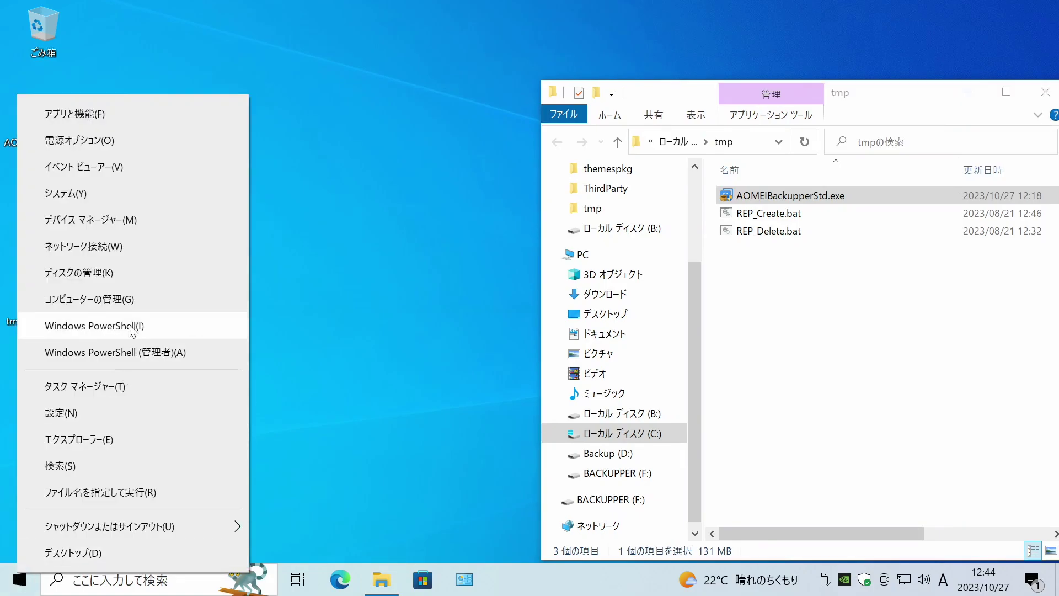
left_click(133, 275)
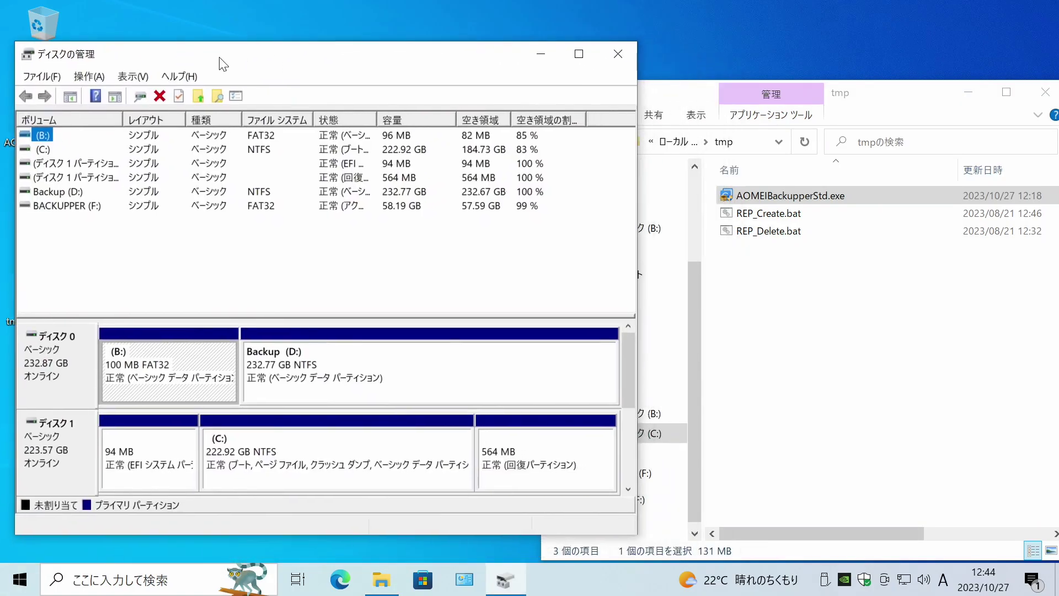
left_click_drag(223, 64, 204, 68)
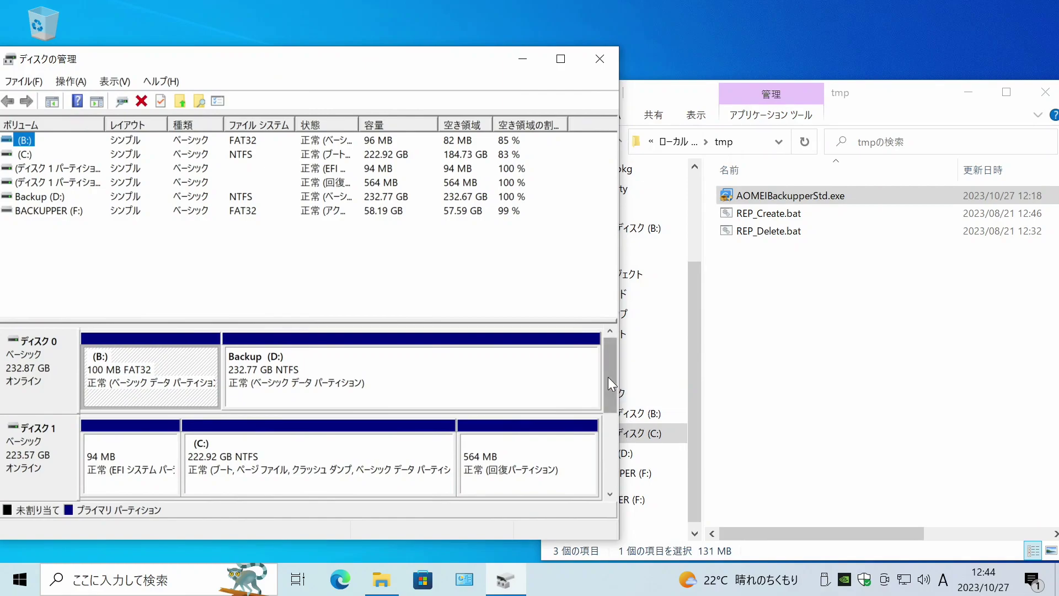
left_click_drag(607, 376, 610, 396)
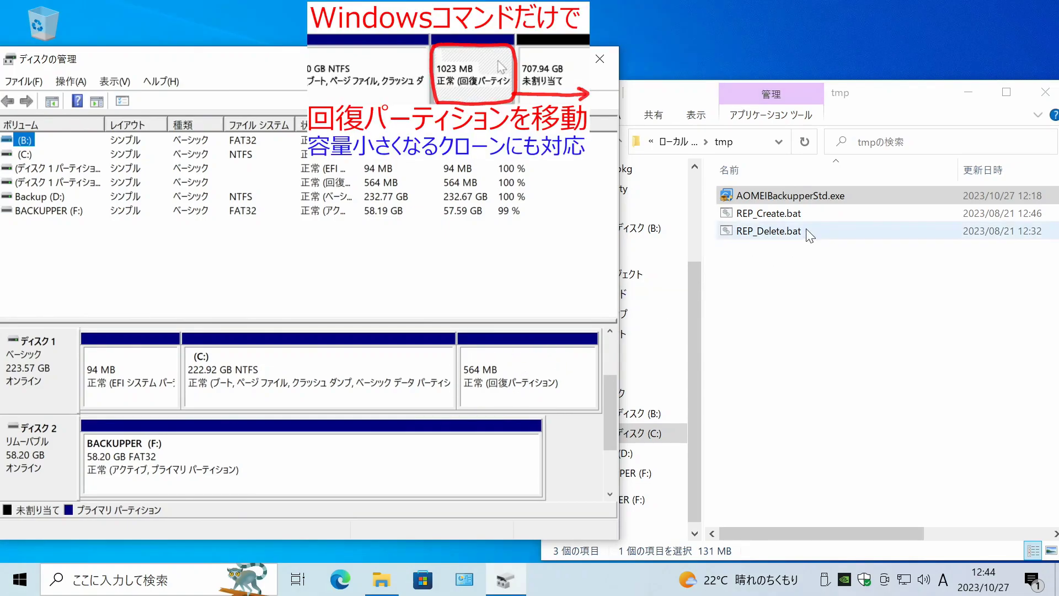
- Run REP_Delete.bat as administrator to delete the recovery partition on disk 1, and return to Disk Management
left_click(792, 239)
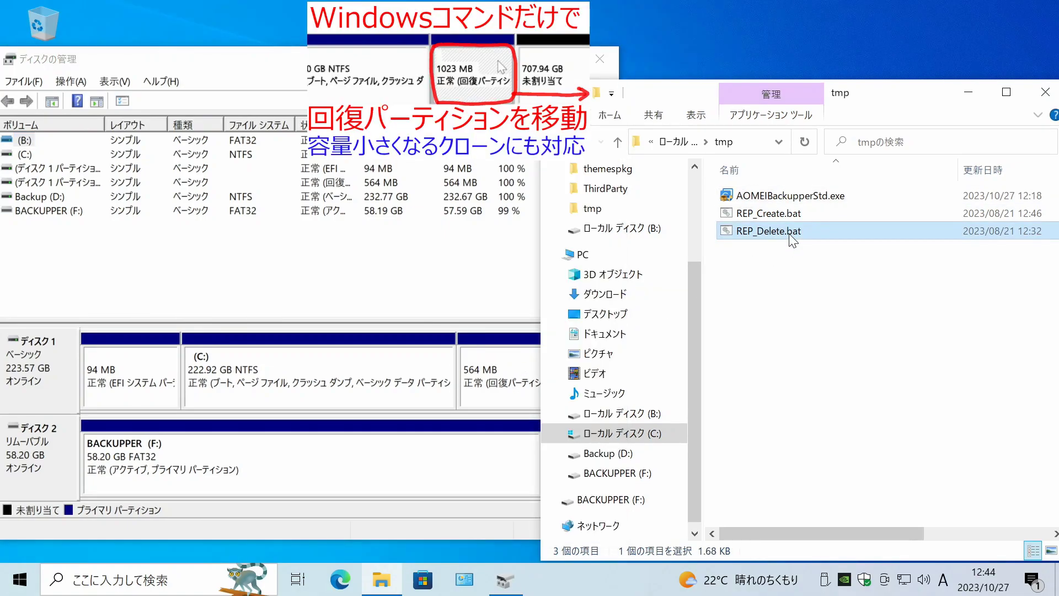
right_click(789, 235)
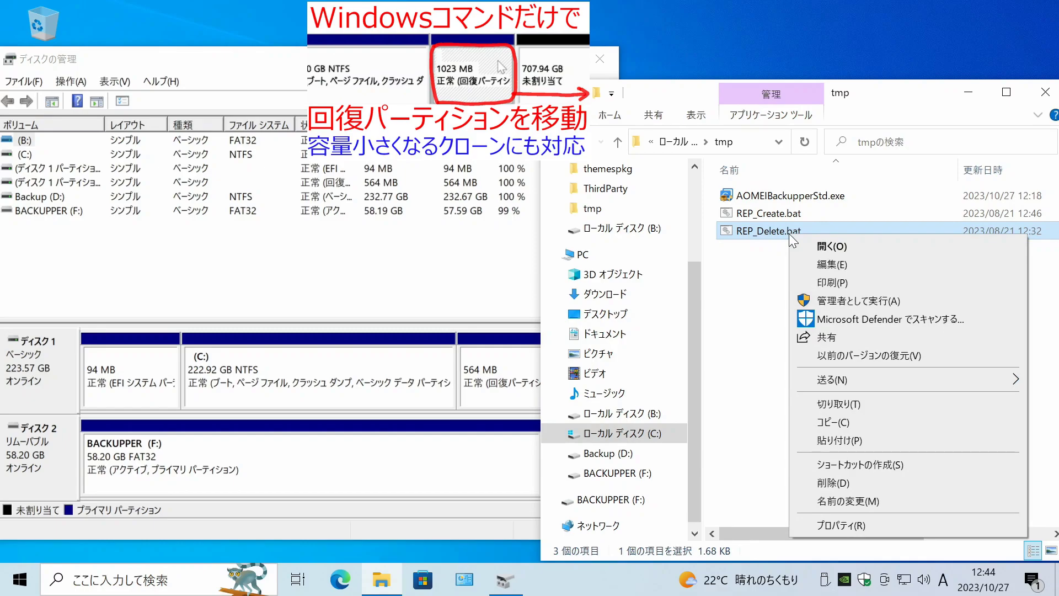
left_click(833, 302)
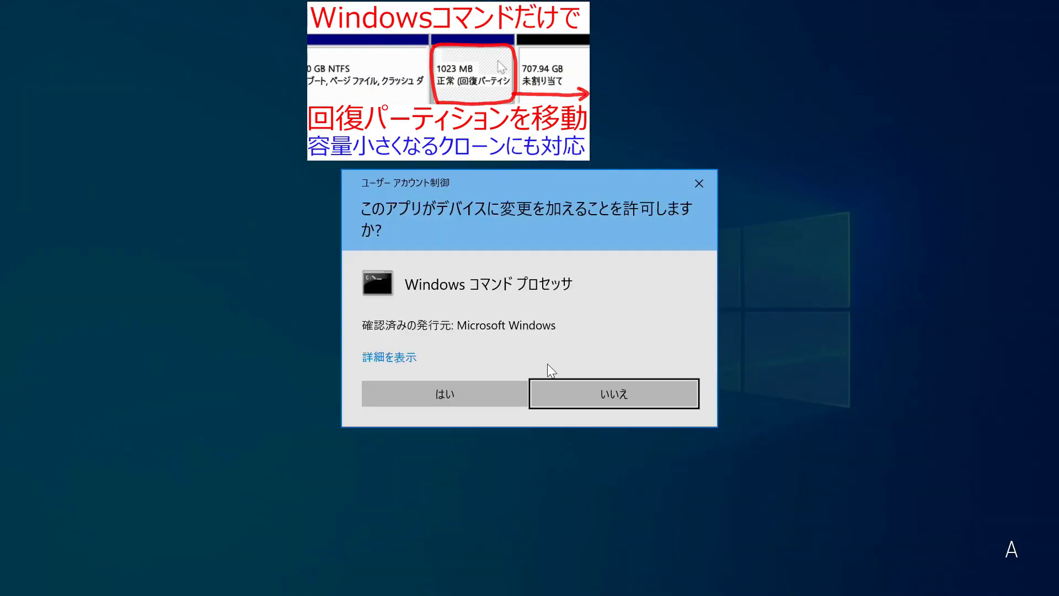
left_click(483, 393)
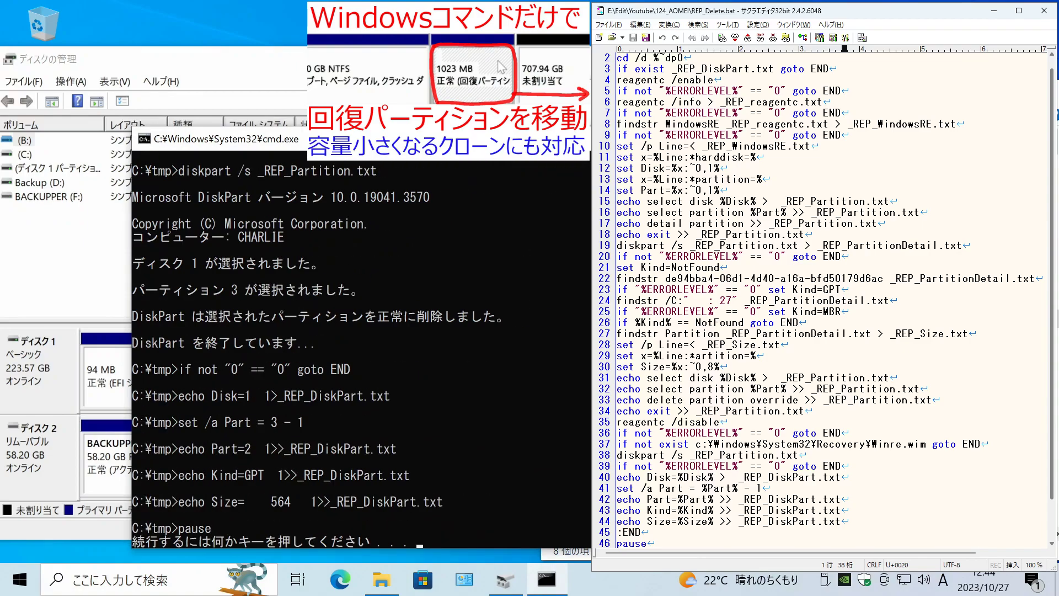
key("Return")
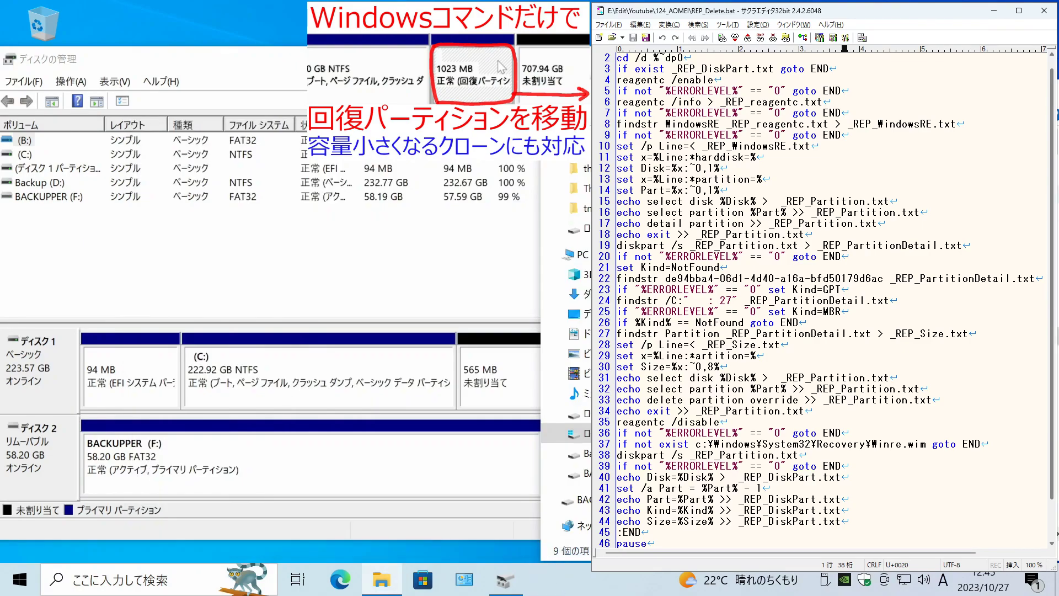
left_click(520, 208)
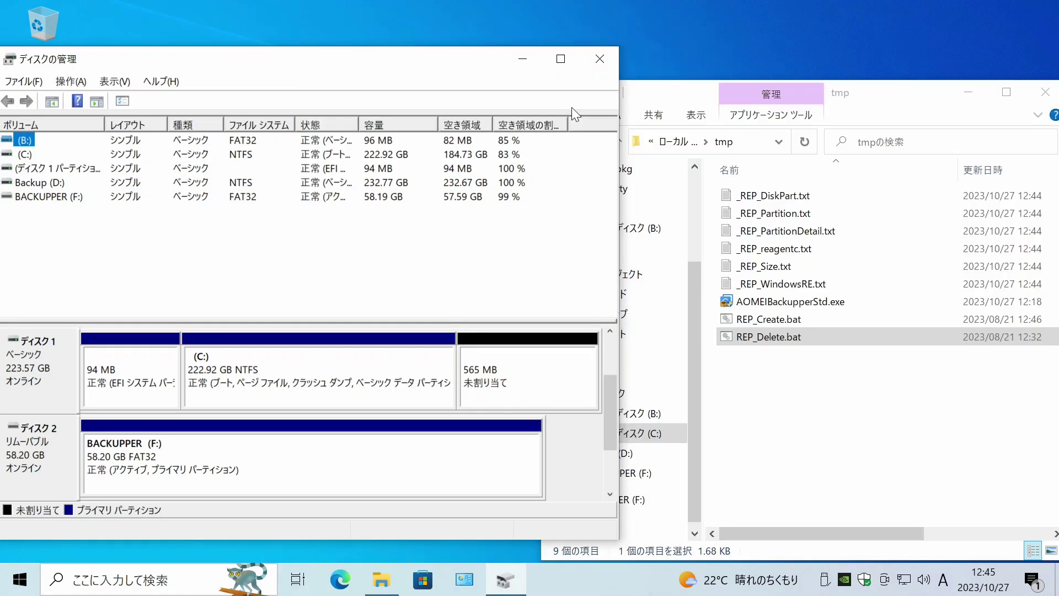
- Close Disk Management and the tmp folder, and shut down the computer
left_click(599, 59)
left_click(1045, 92)
left_click(20, 579)
left_click(82, 541)
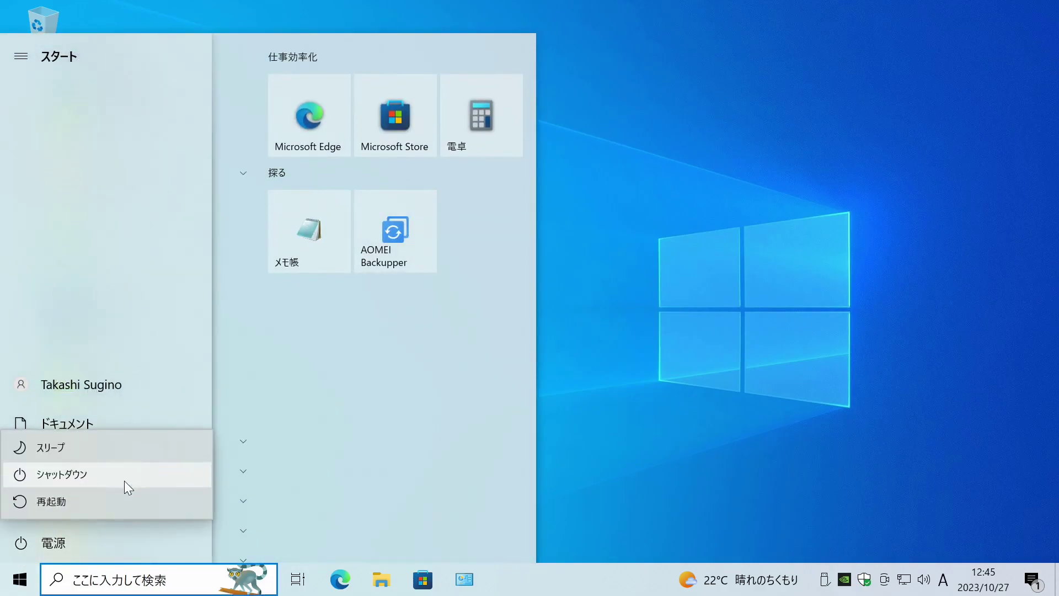
left_click(124, 481)
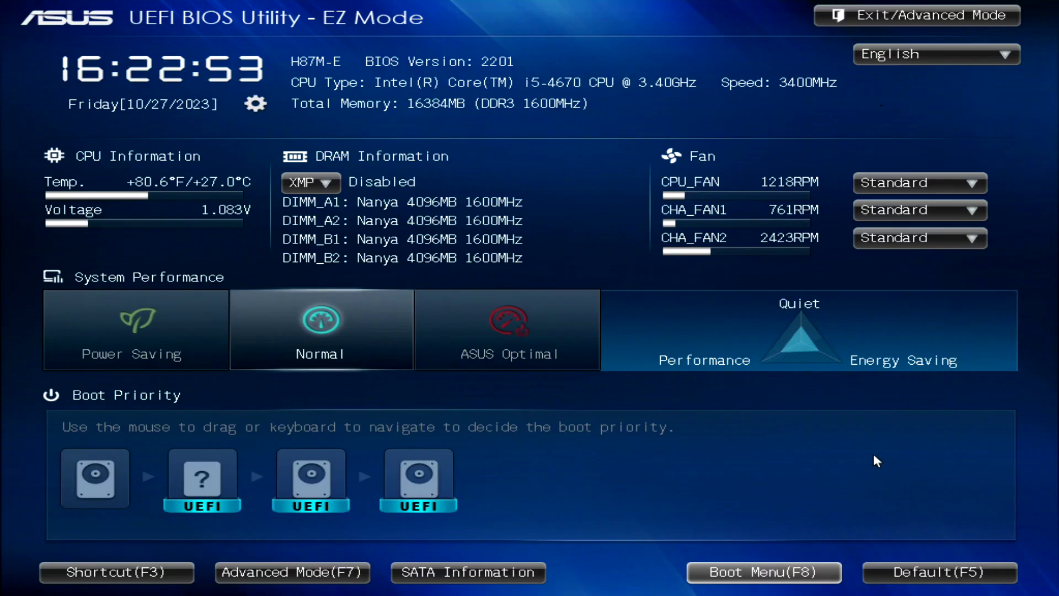
- Boot the computer from the UEFI: VendorCoProductCode (59600MB) USB device in the BIOS
left_click(749, 571)
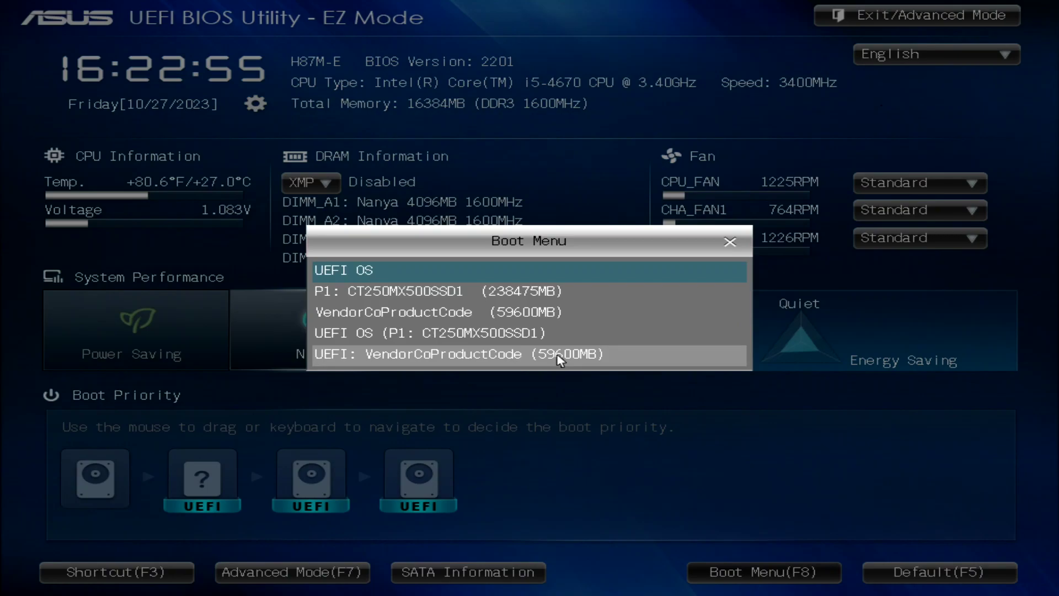
left_click(560, 355)
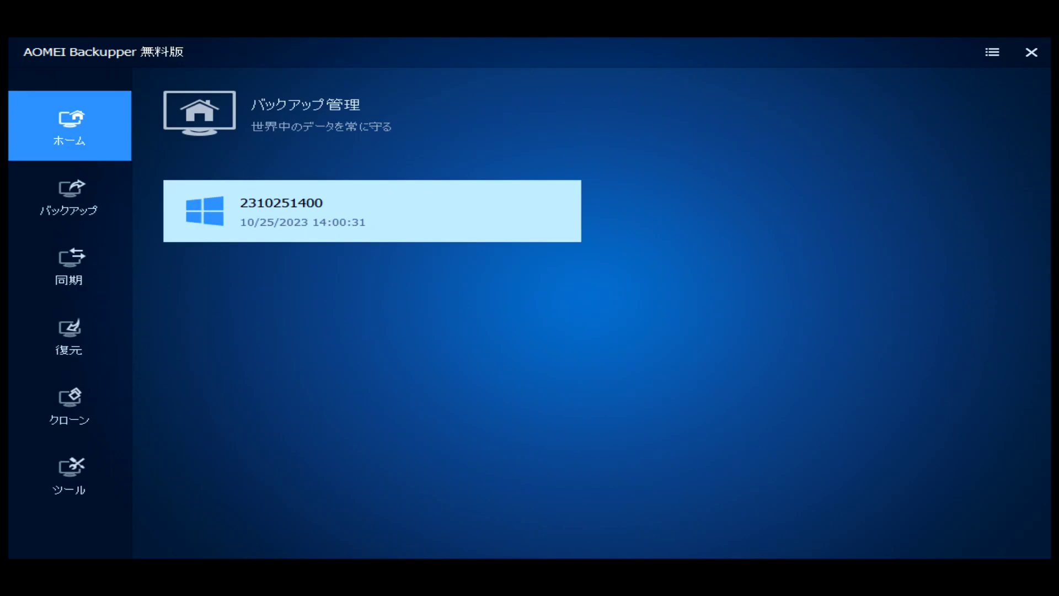
- Run a system backup of the system partition and C: to D:\, and exit AOMEI Backupper
left_click(92, 204)
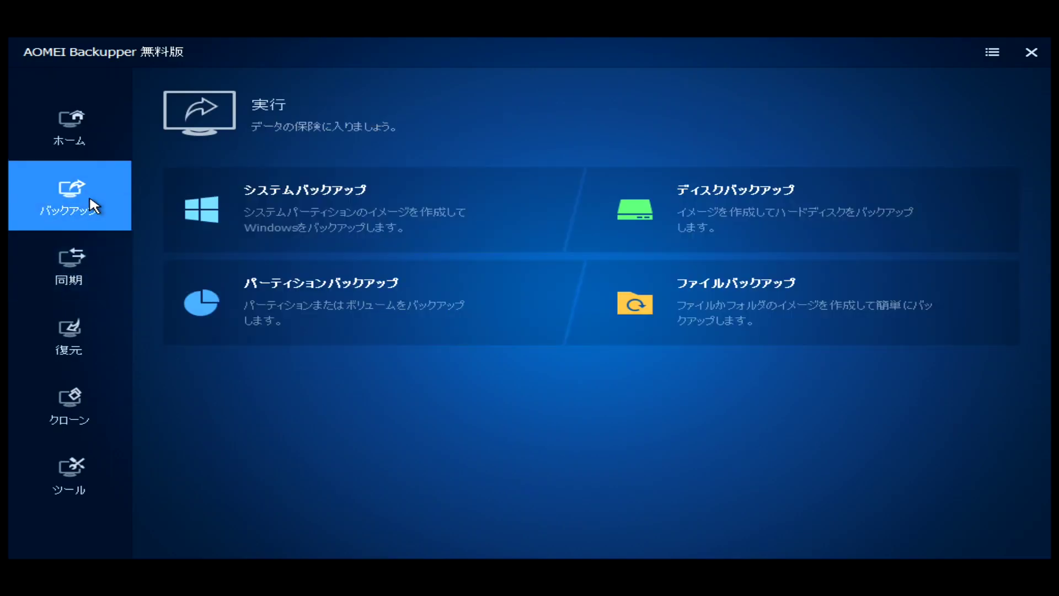
left_click(340, 208)
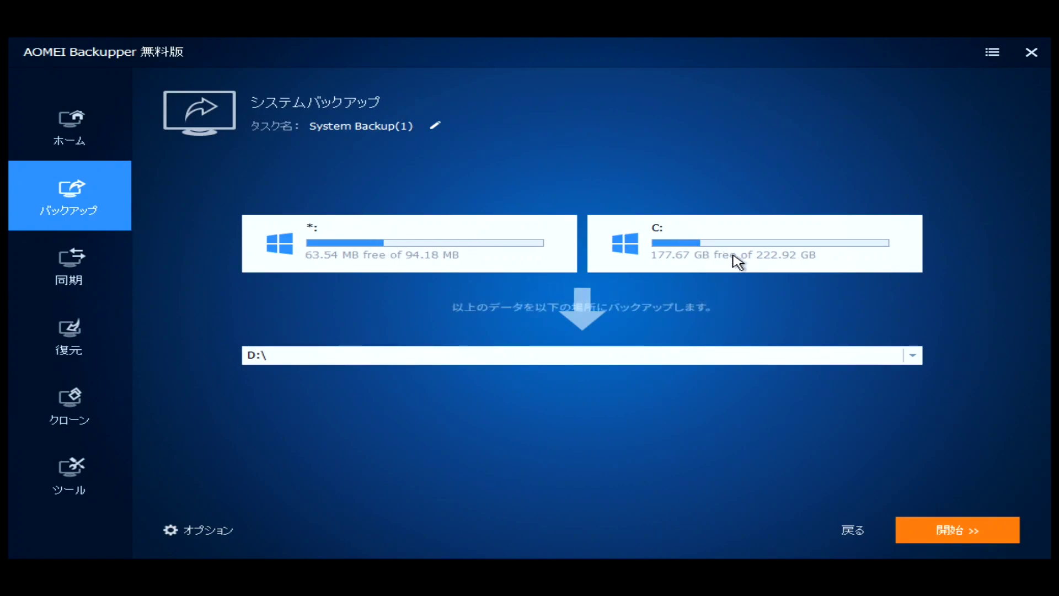
left_click(912, 356)
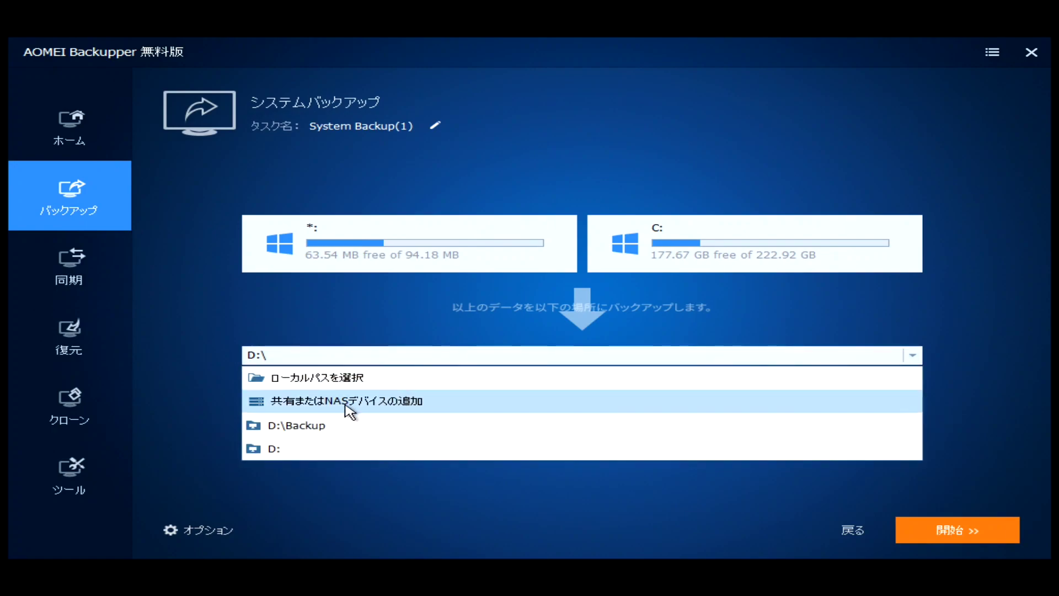
left_click(323, 426)
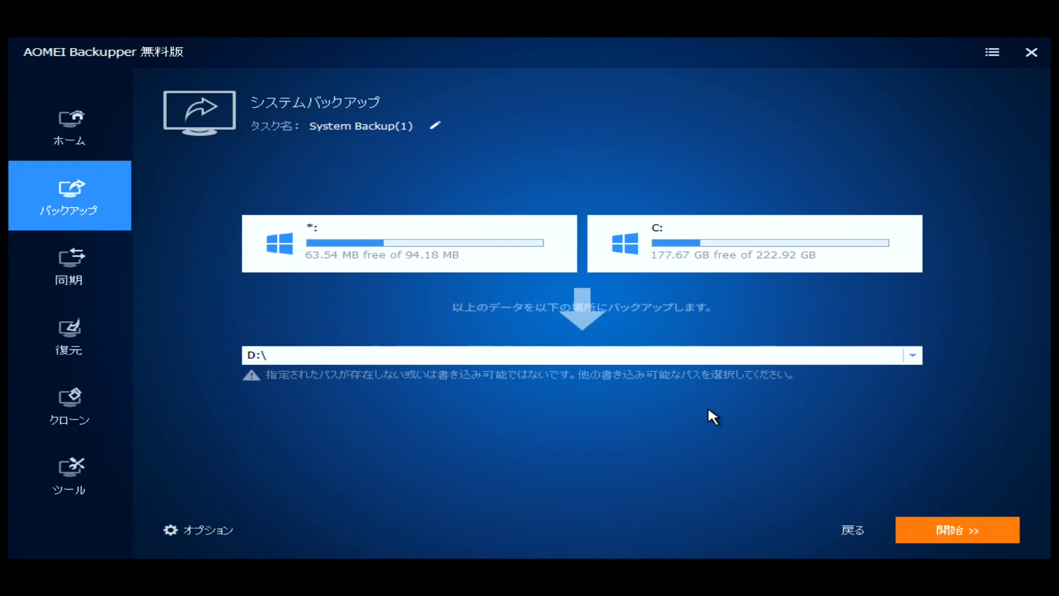
left_click(958, 533)
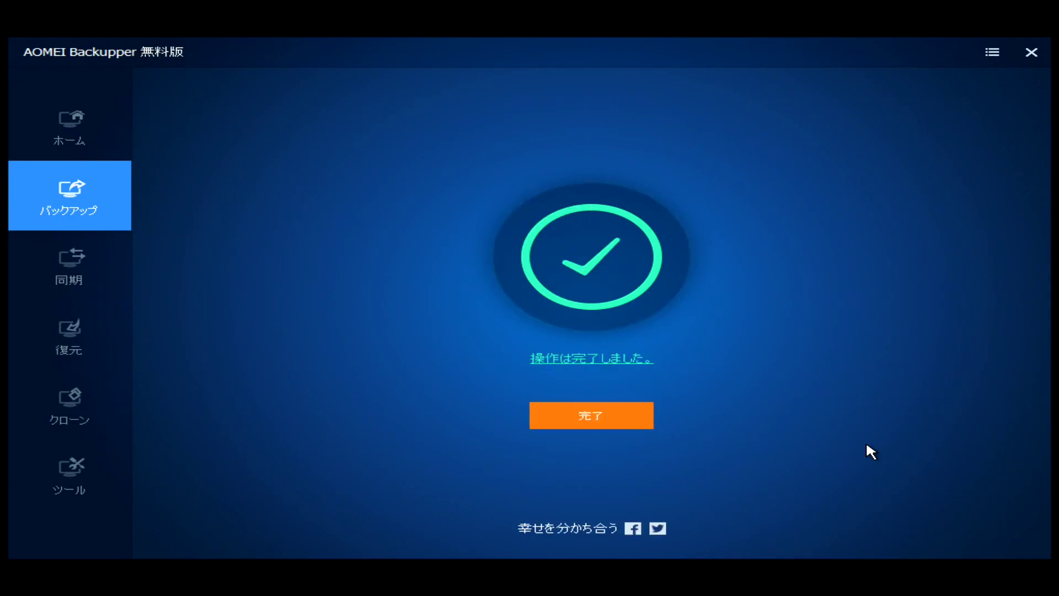
left_click(598, 428)
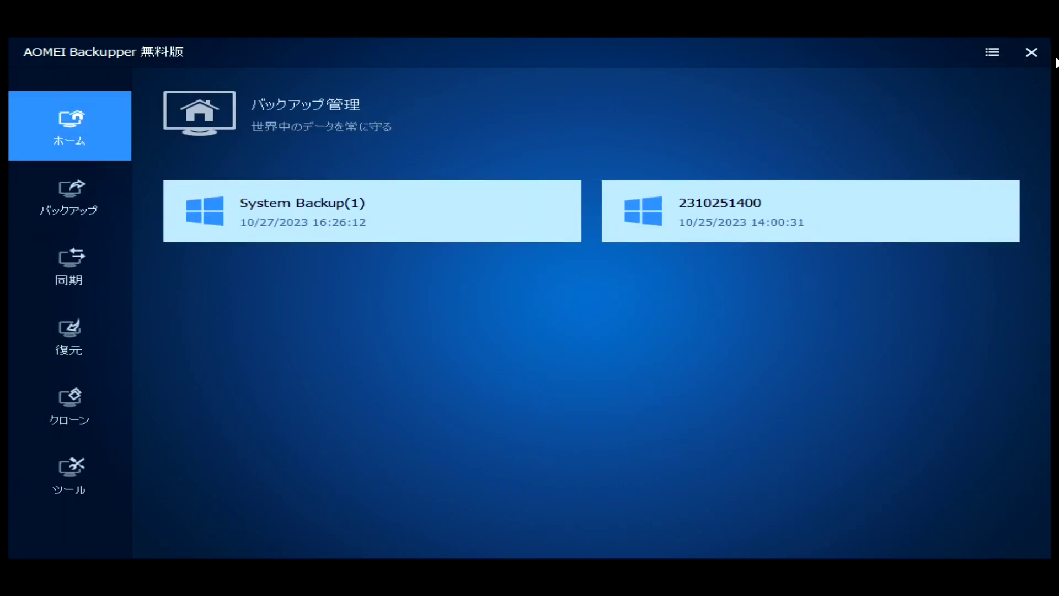
left_click(1030, 53)
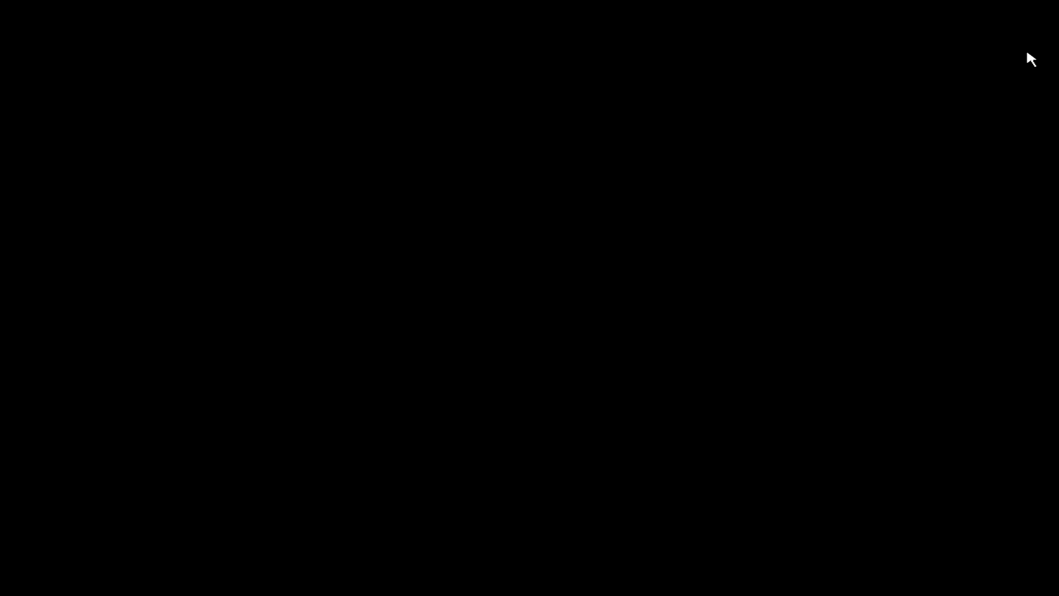
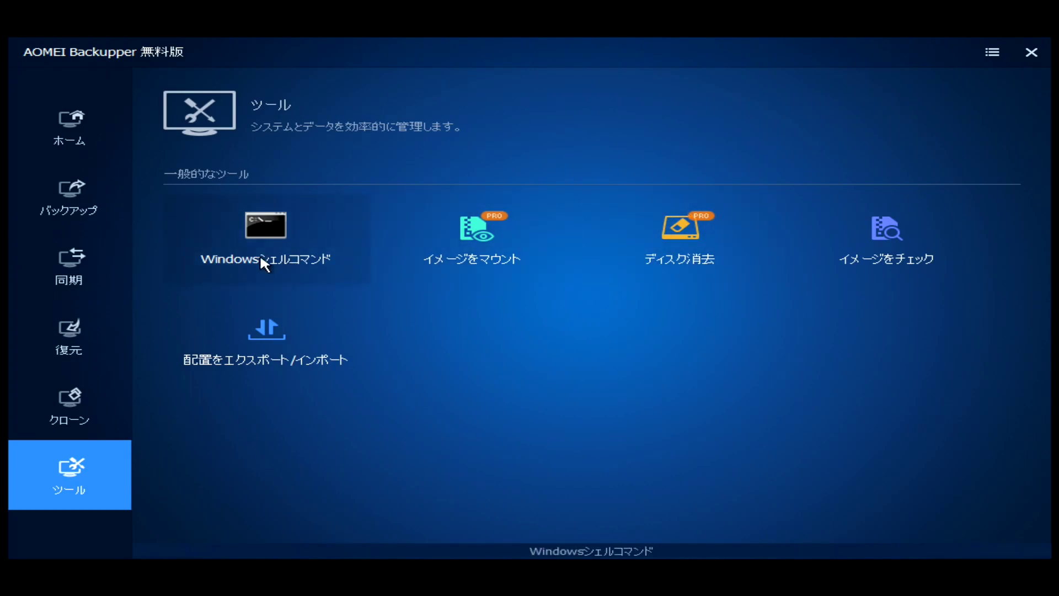
- Start diskpart in the Windows command shell and list the disks
left_click(267, 232)
type("diskpart")
key("Return")
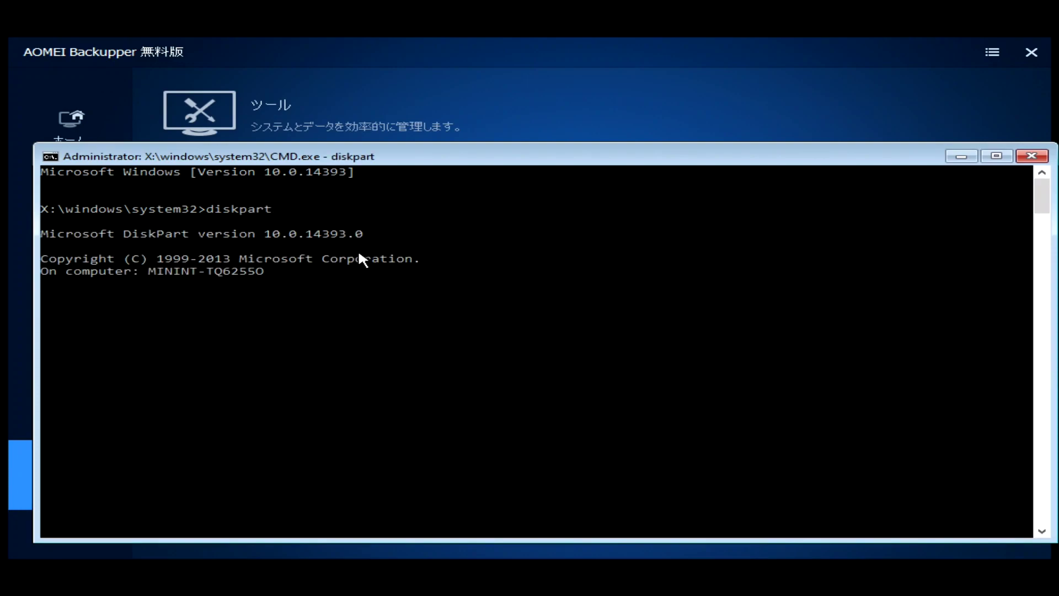
type("list disk")
key("Return")
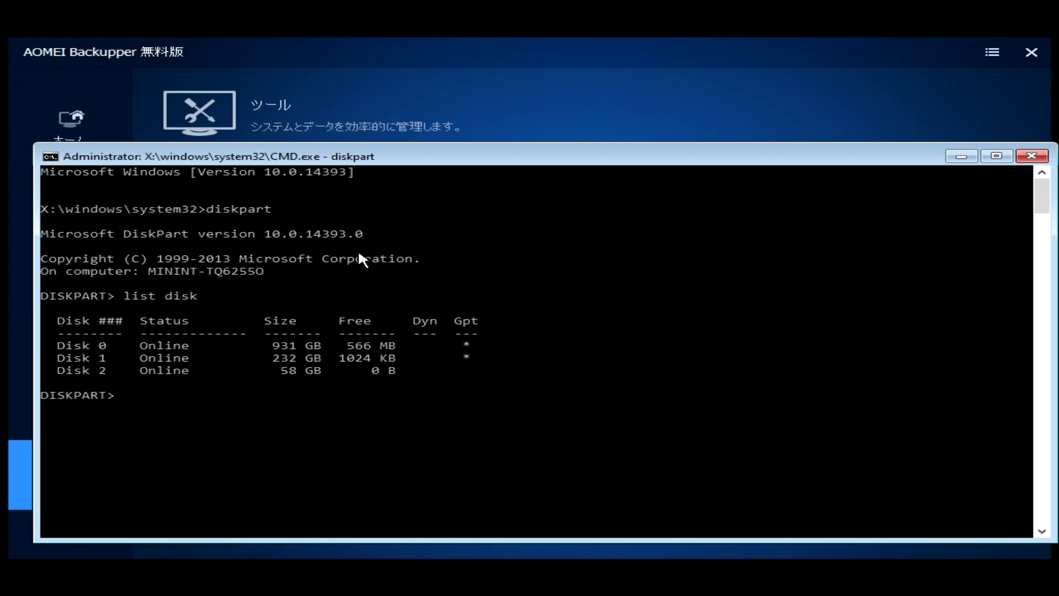
- Select disk 0 in DiskPart and list its partitions
type("select disk 0")
key("Return")
type("list disk")
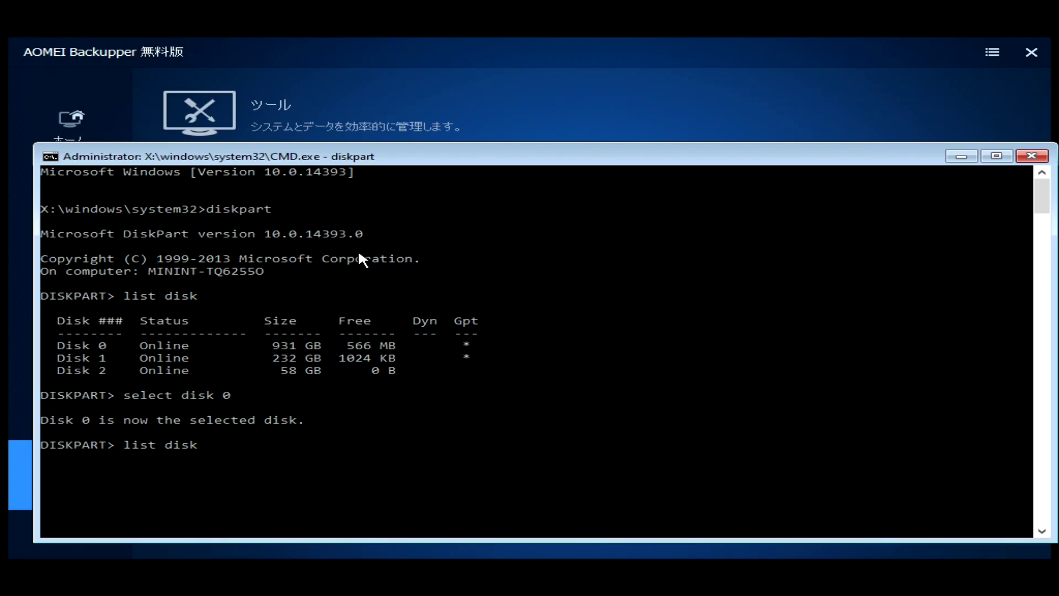
key("Return")
type("l")
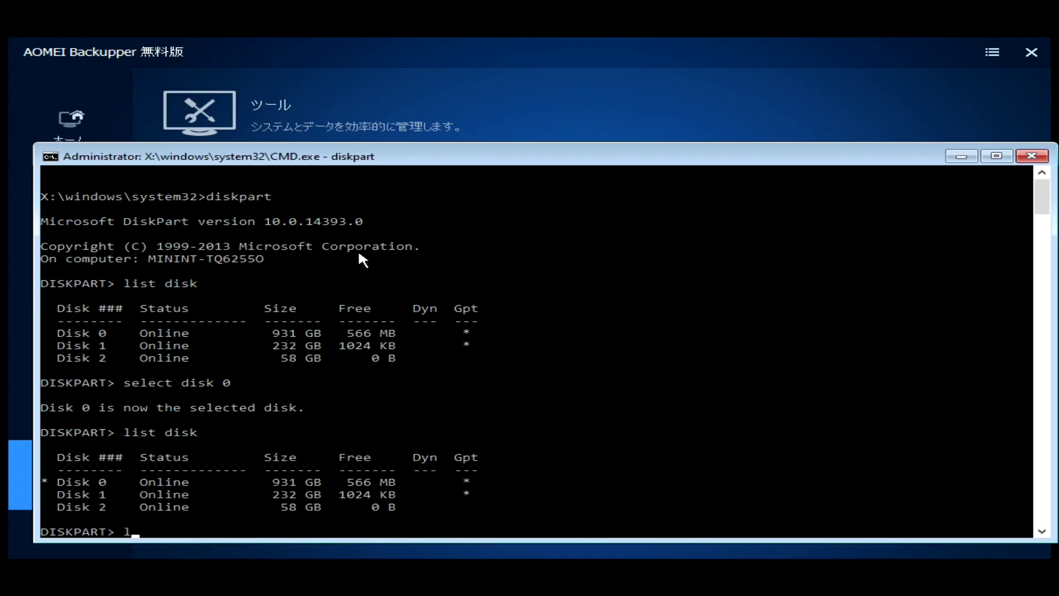
type("ist partition")
key("Return")
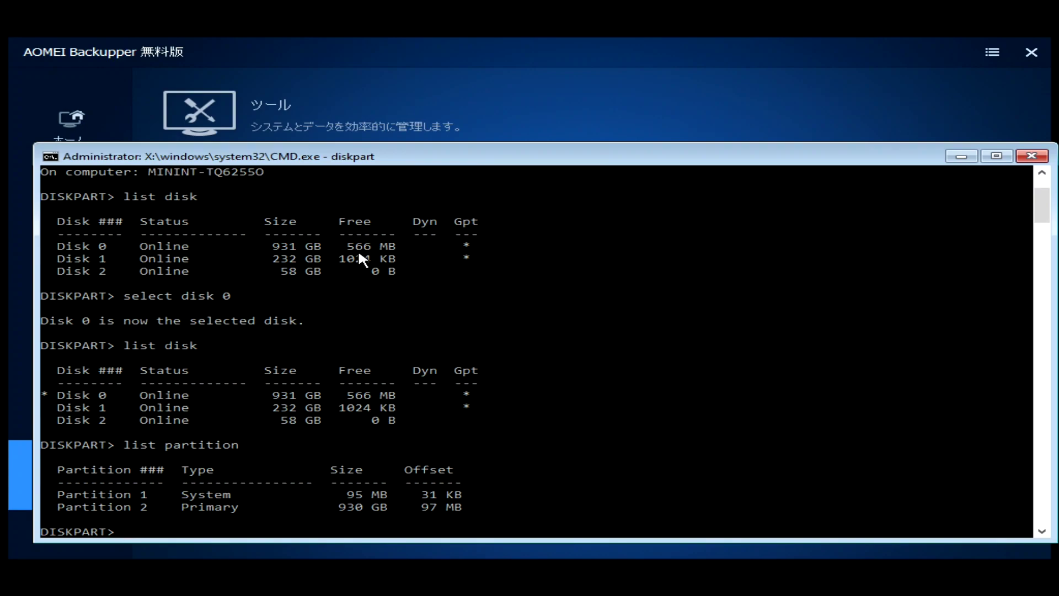
- Clean the selected disk 0, and exit DiskPart, the command shell and AOMEI Backupper
type("clean")
key("Return")
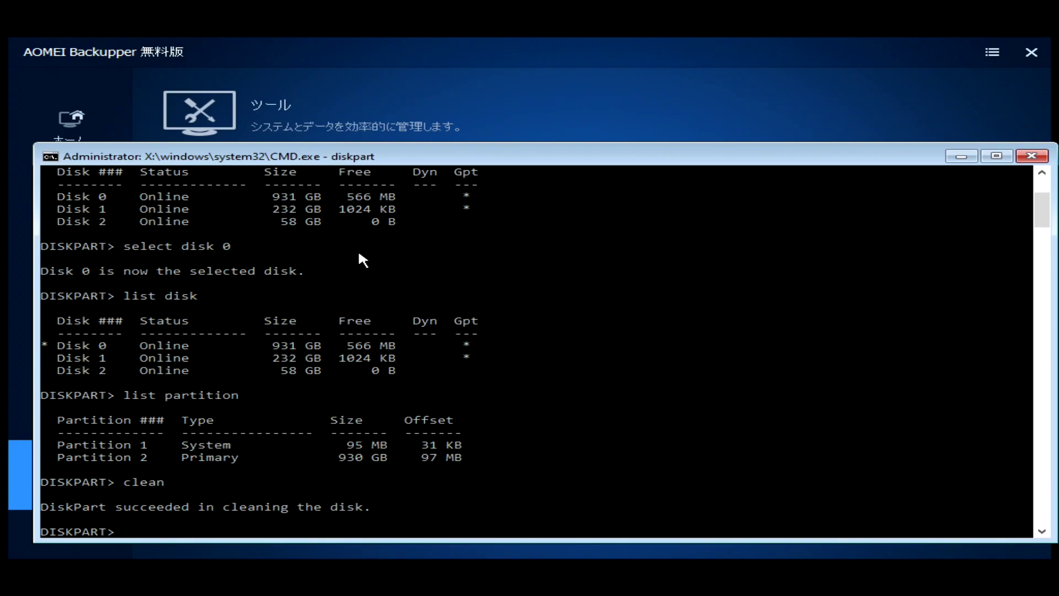
type("exit")
key("Return")
type("e")
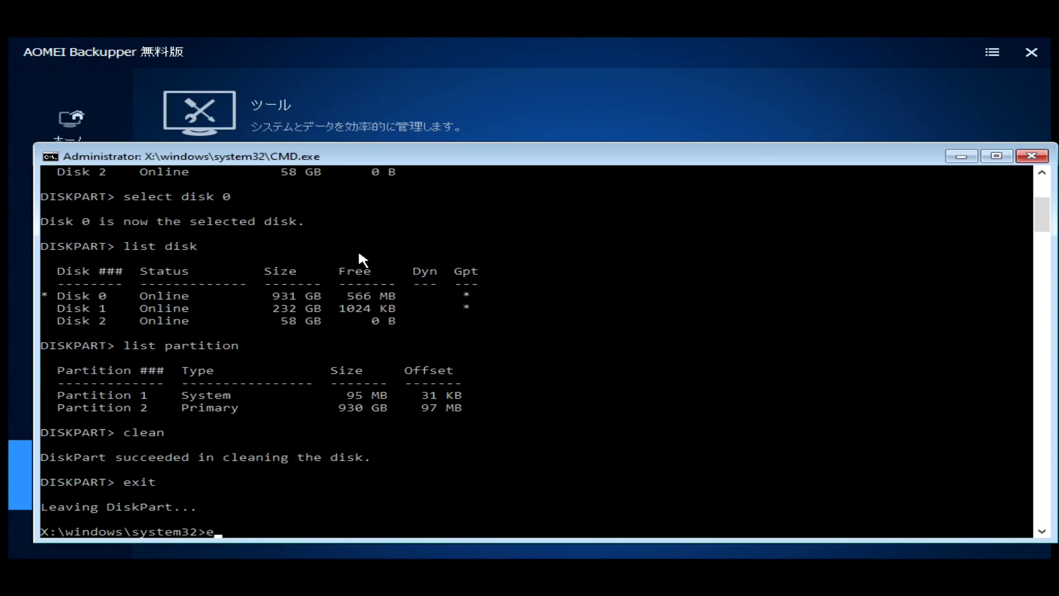
type("xit")
key("Return")
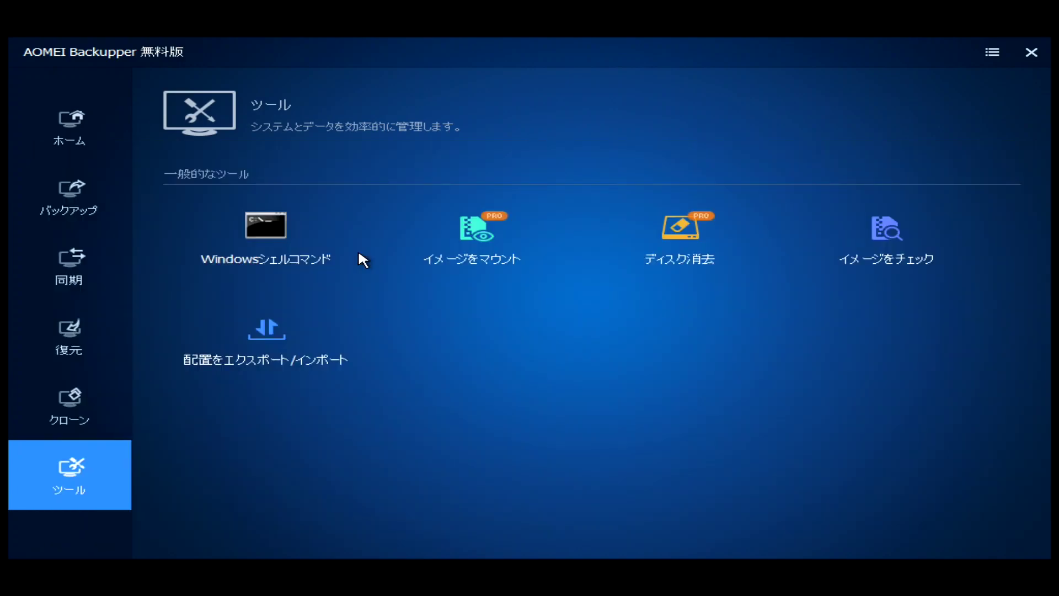
left_click(1031, 53)
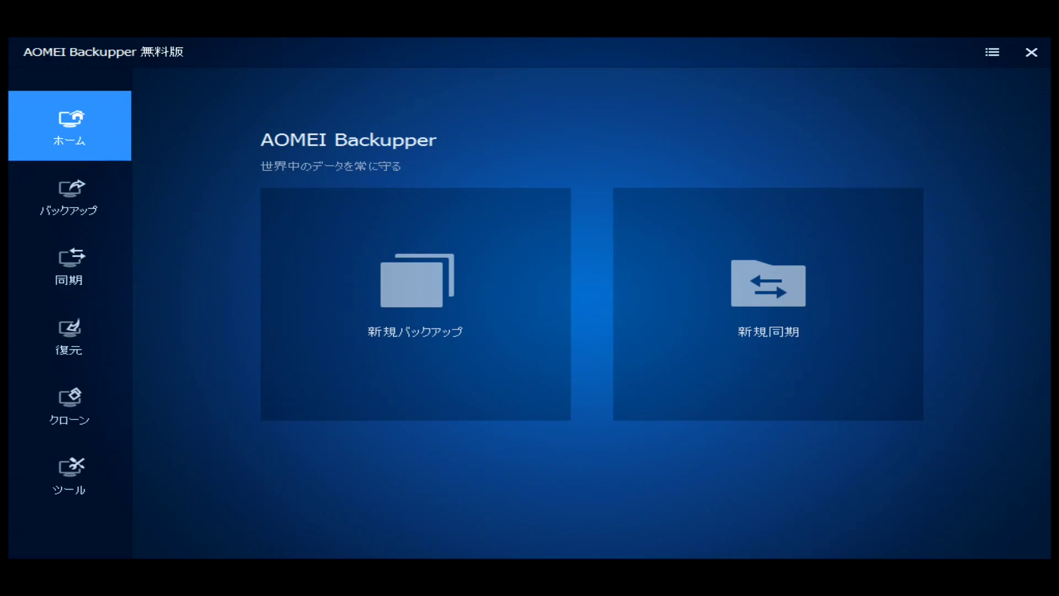
- Load the backup image from the System Backup(1) folder on Backup (D:) for a restore
left_click(78, 345)
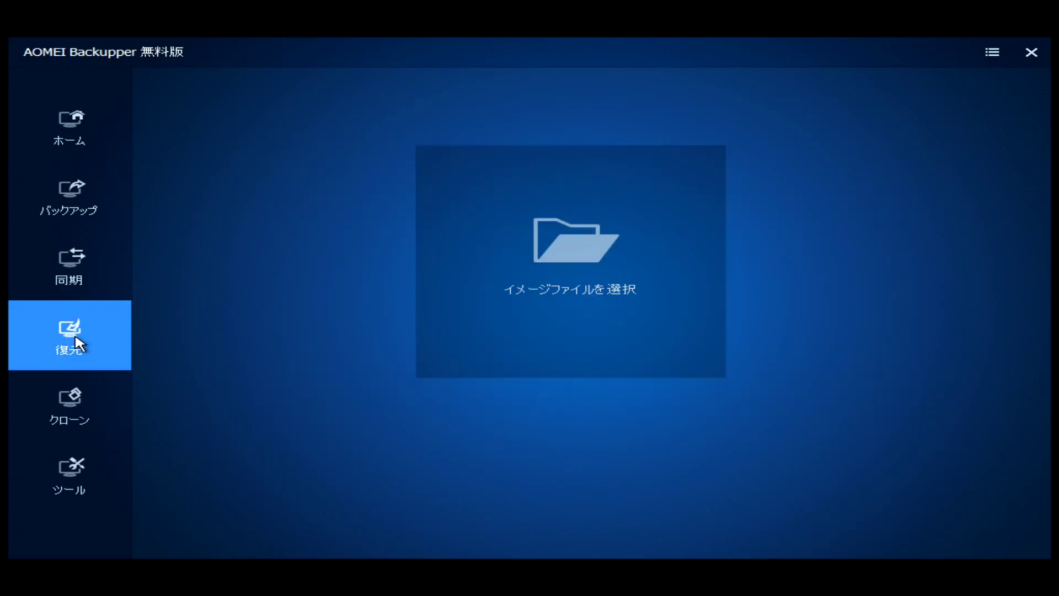
left_click(605, 286)
double_click(619, 190)
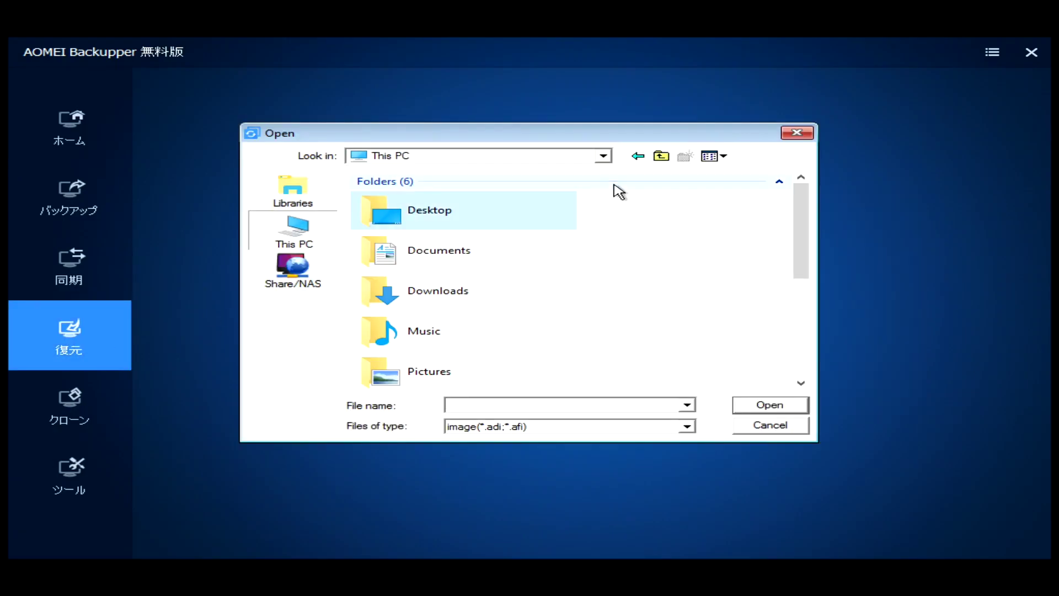
left_click_drag(794, 269, 803, 381)
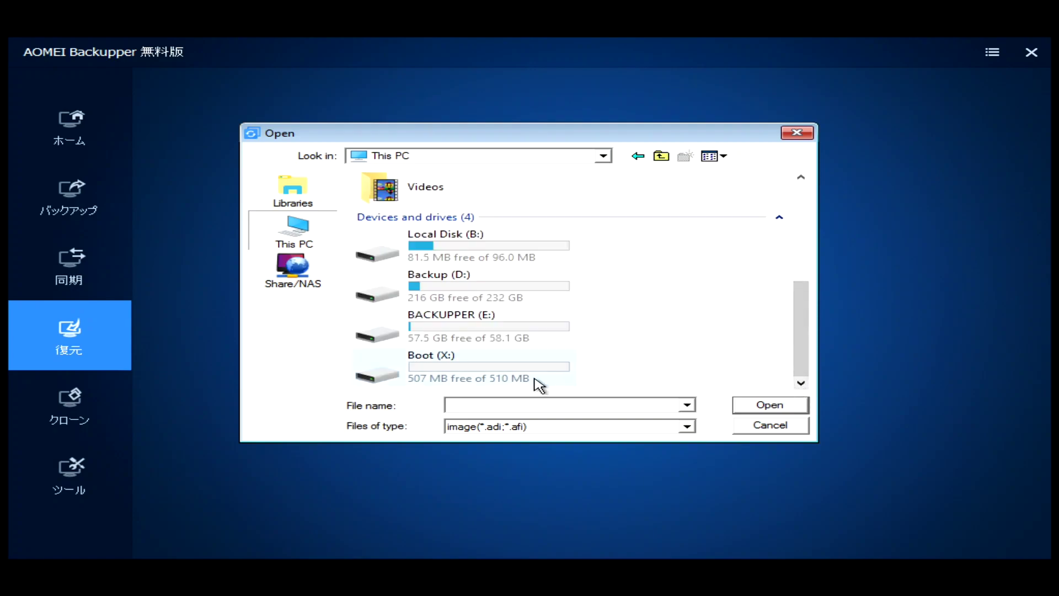
double_click(446, 287)
left_click(386, 199)
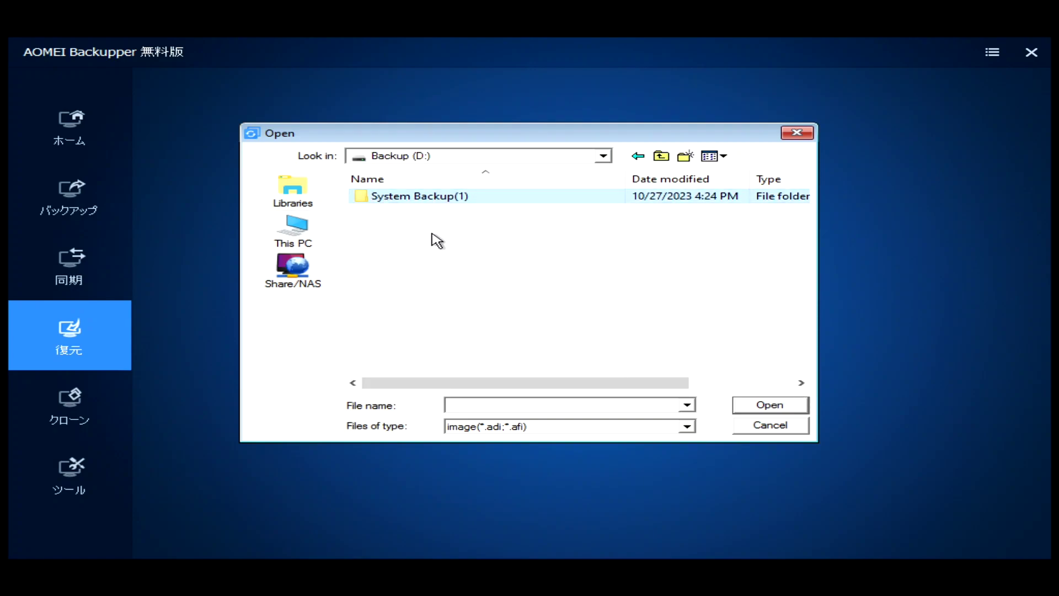
double_click(420, 198)
left_click(766, 403)
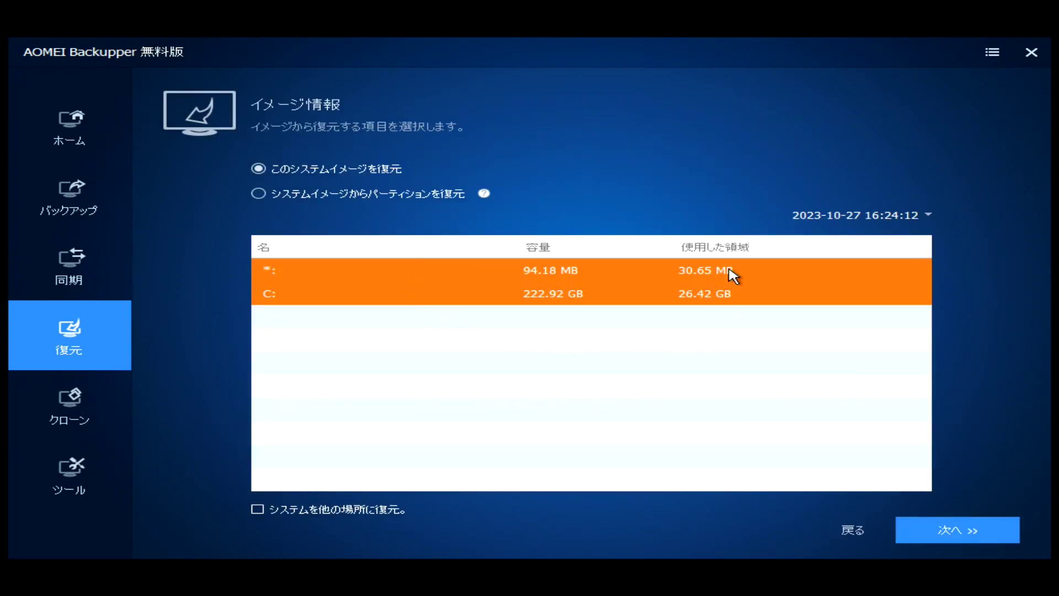
- Restore the system image to unallocated disk 0 with SSD 4K alignment, converting the disk to the source type, and exit AOMEI Backupper
left_click(947, 533)
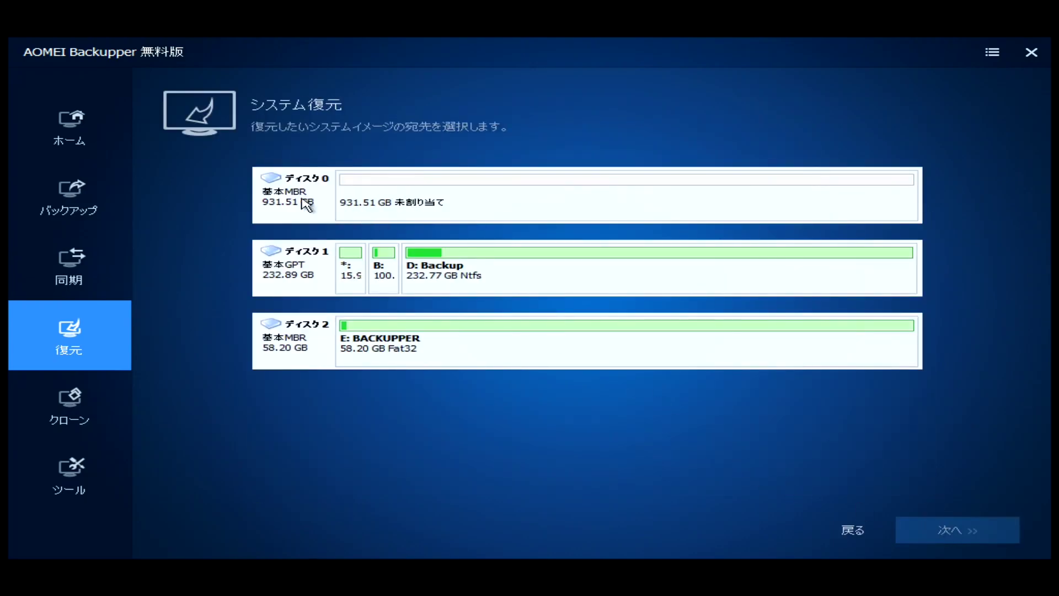
left_click(436, 206)
left_click(967, 531)
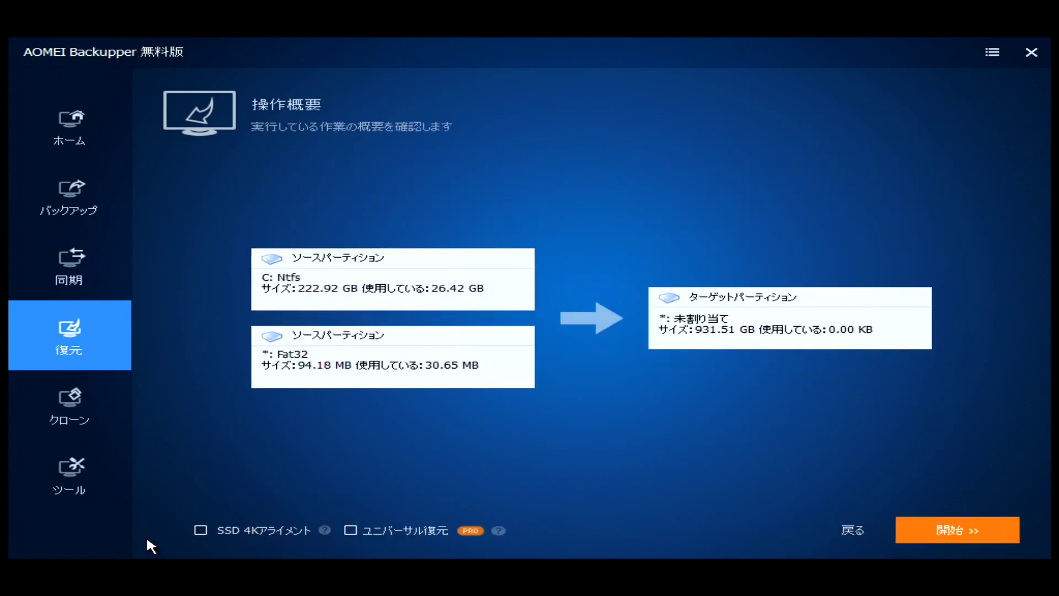
left_click(236, 532)
left_click(989, 533)
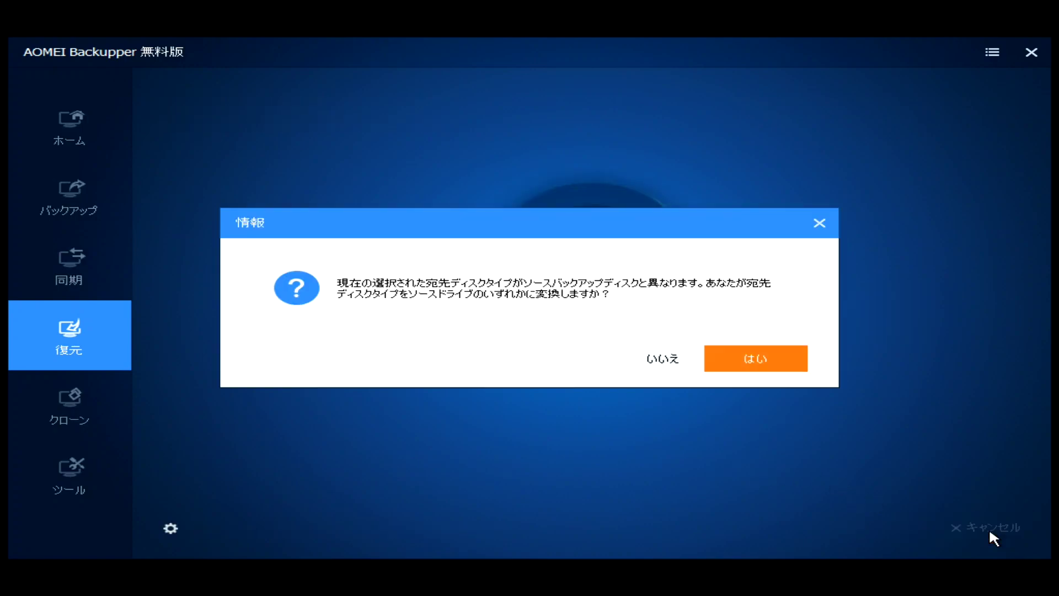
left_click(743, 359)
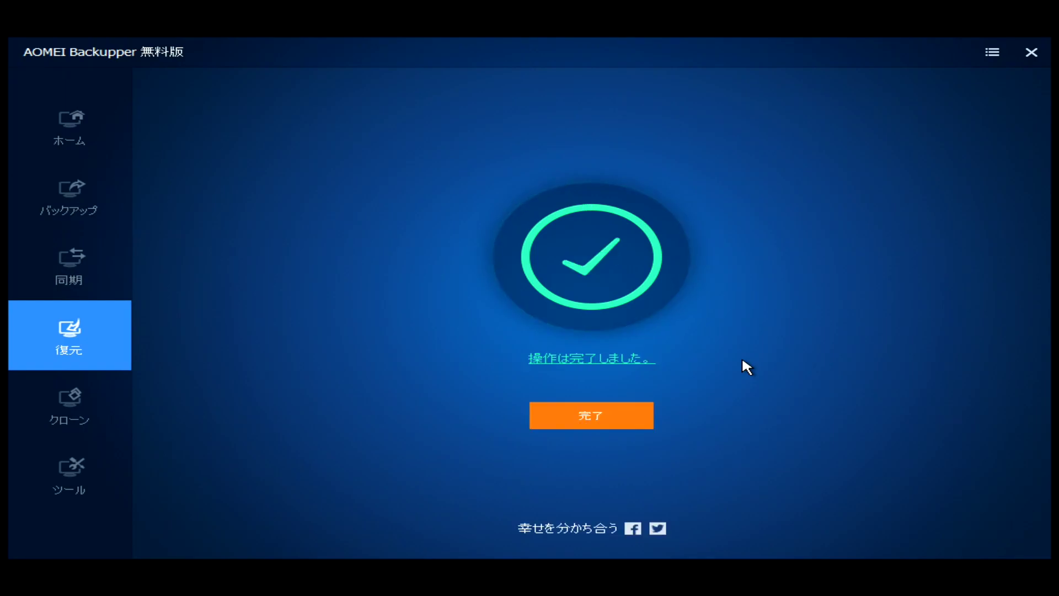
left_click(597, 413)
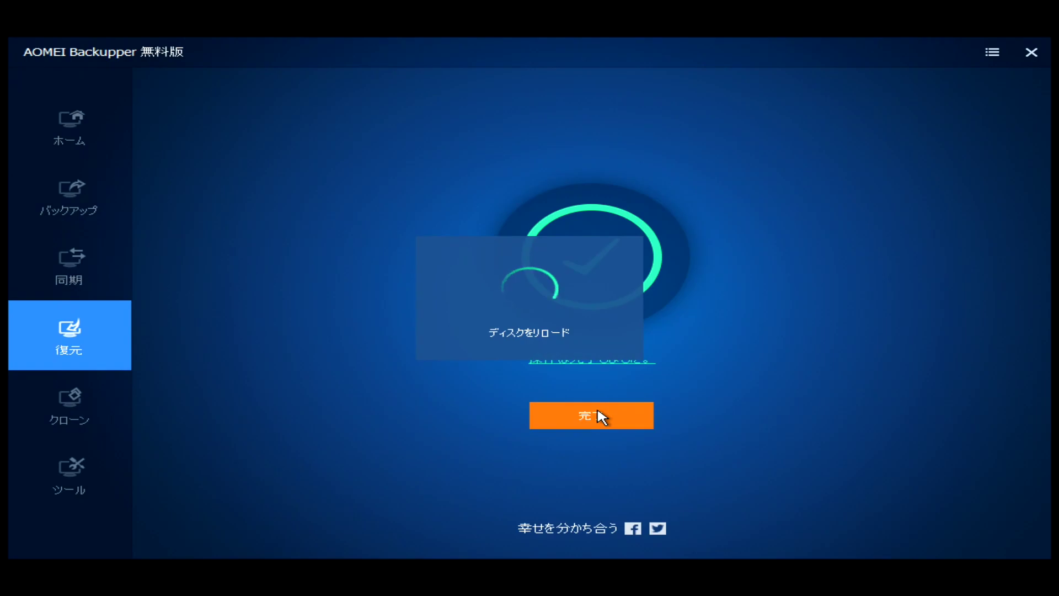
left_click(1038, 54)
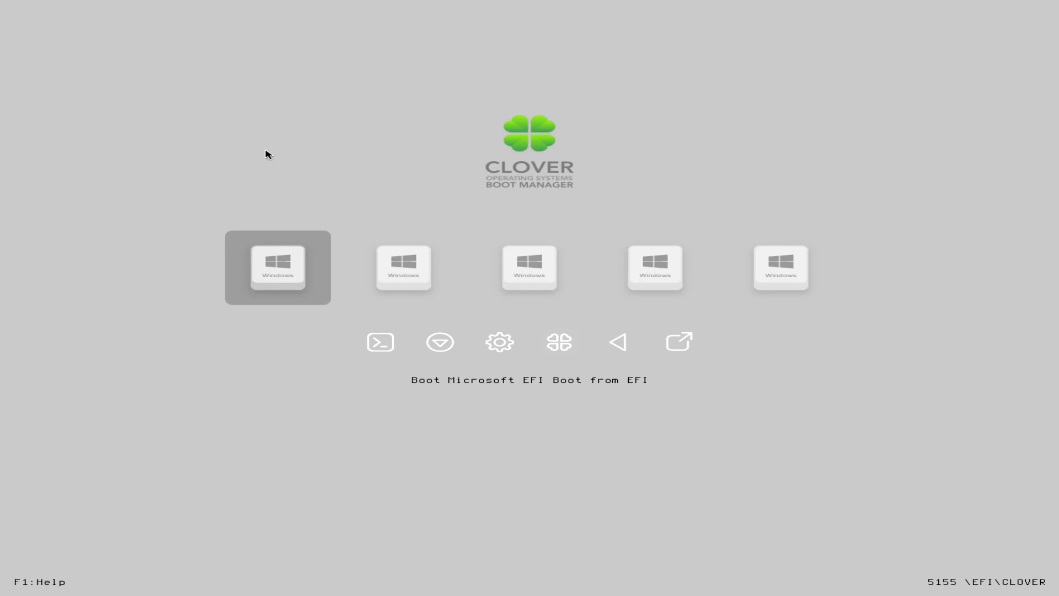
- Boot Microsoft EFI Boot from EFI in the Clover boot manager and sign in to Windows with the PIN
key("Return")
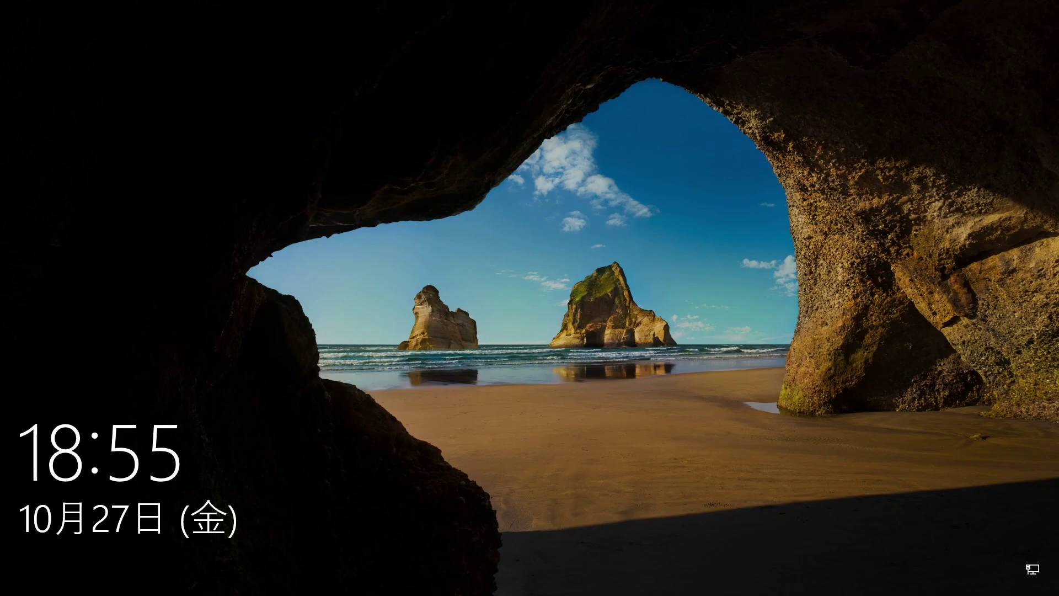
key("Return")
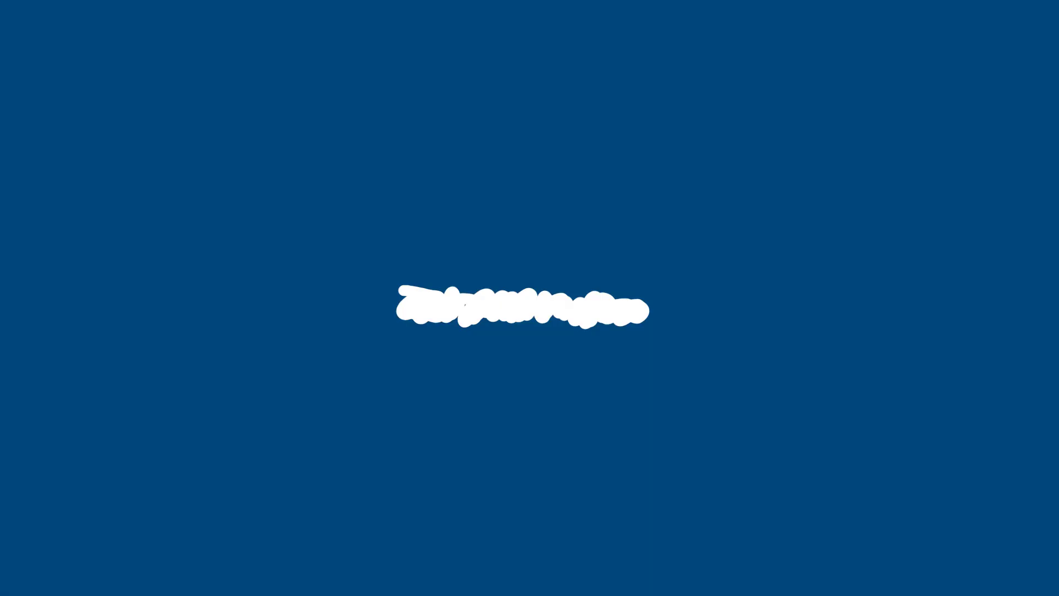
type("****")
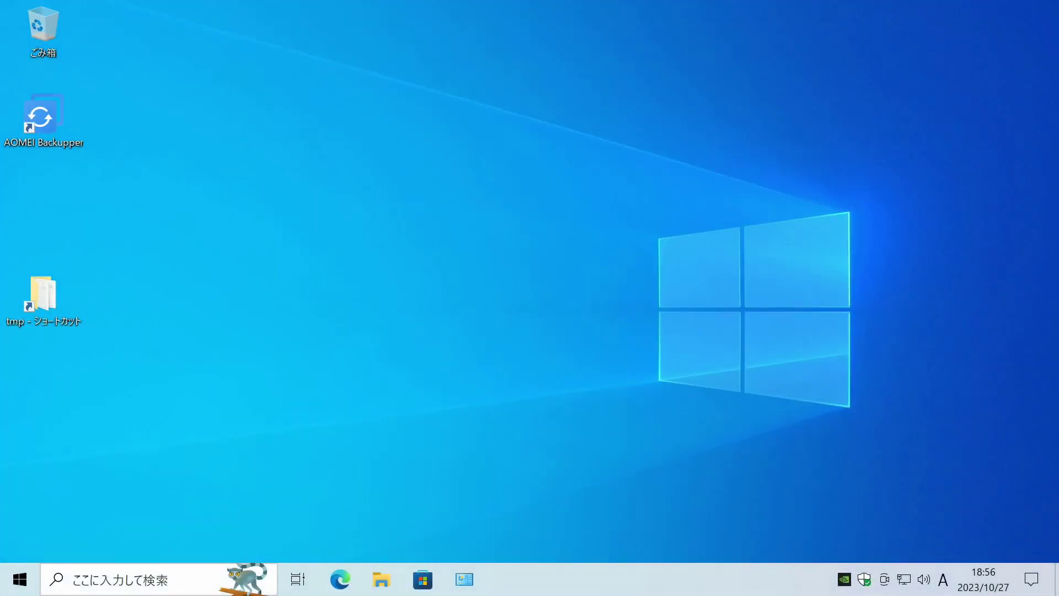
- Open Disk Management and the tmp folder, and arrange the two windows beside each other
right_click(20, 585)
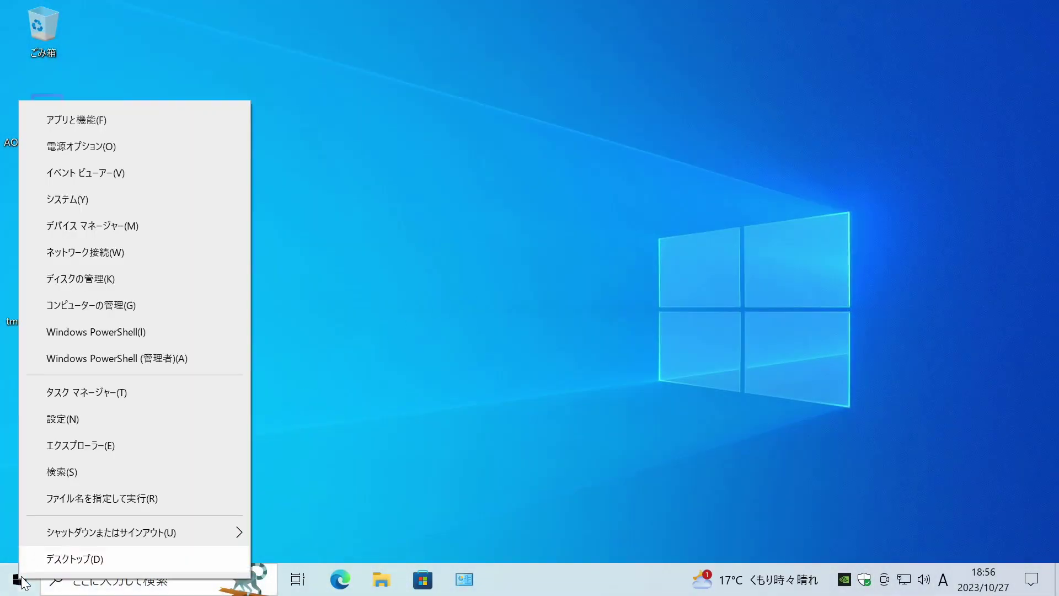
left_click(120, 283)
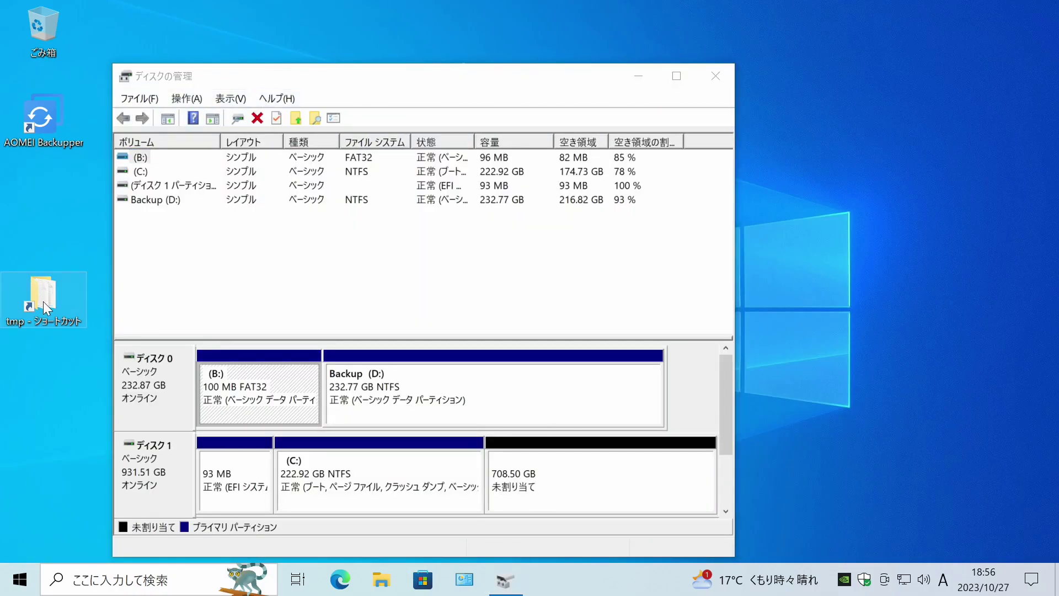
double_click(43, 302)
left_click_drag(330, 82, 217, 93)
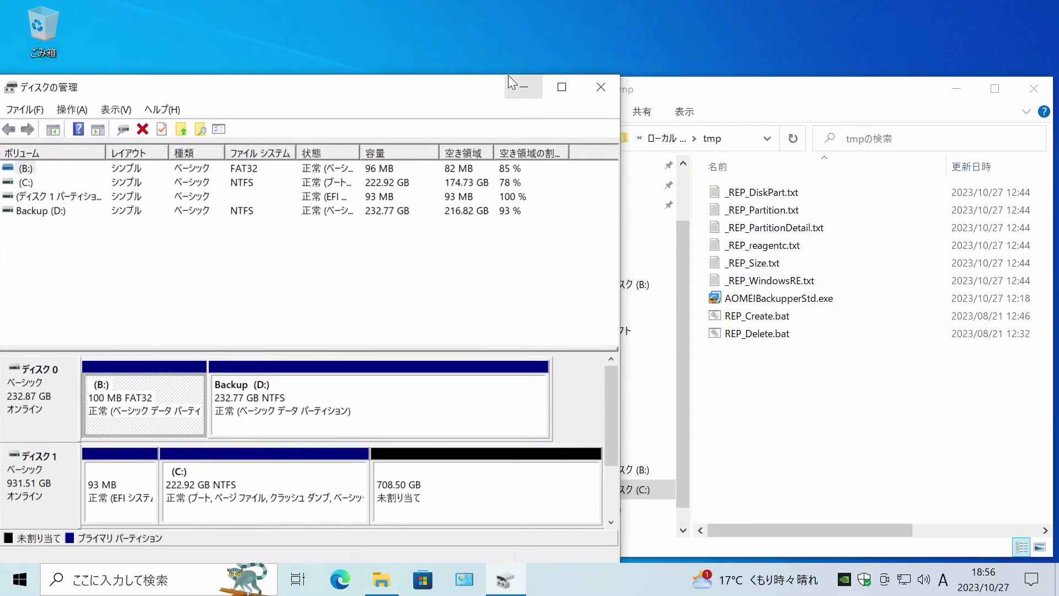
- Run REP_Create.bat as administrator to recreate the recovery partition on disk 1, and check the disk layout in Disk Management
left_click(787, 324)
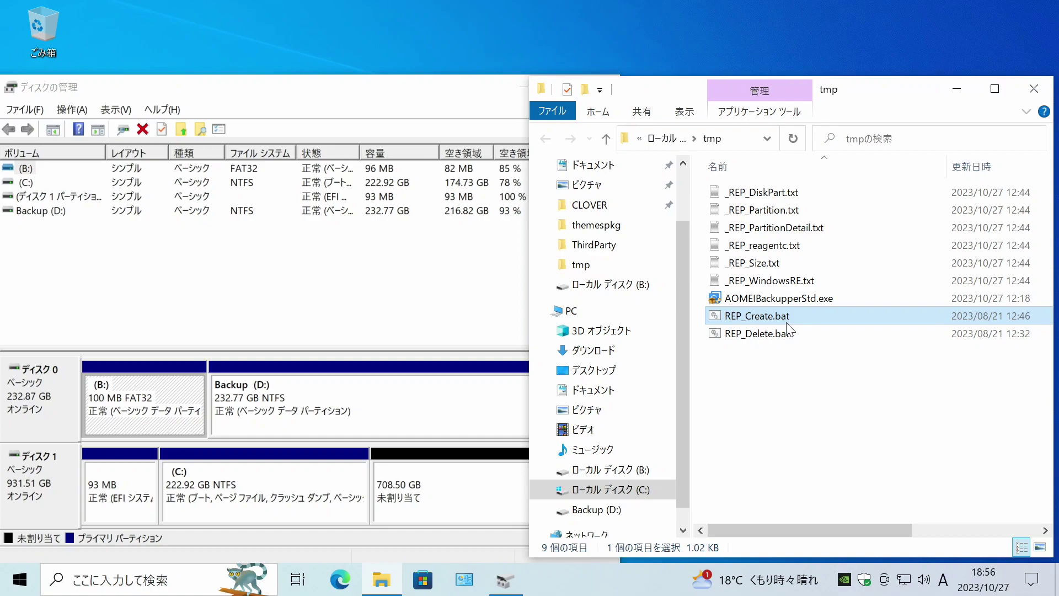
right_click(787, 324)
left_click(863, 99)
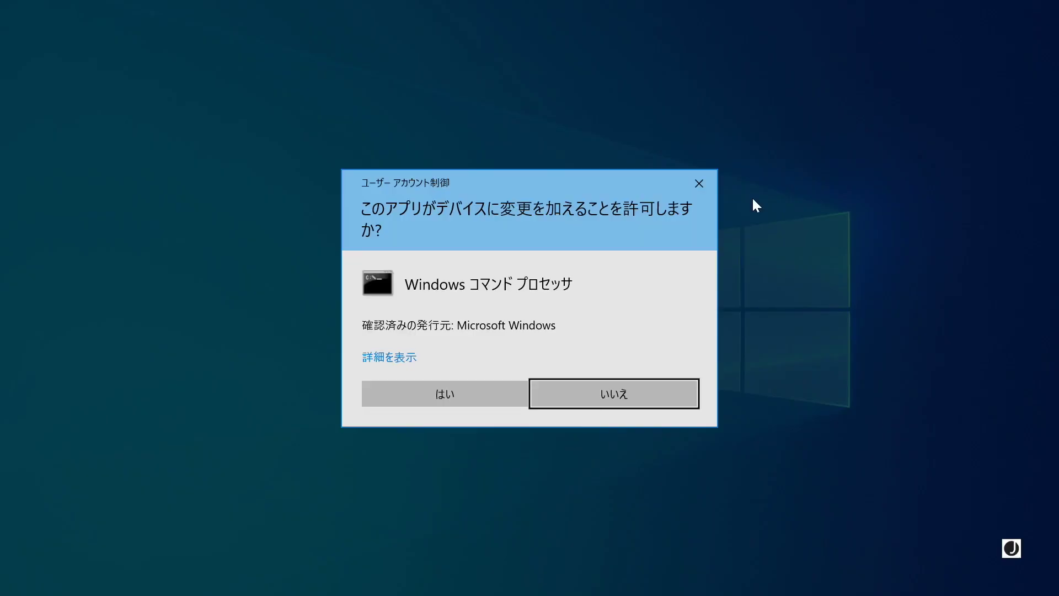
left_click(468, 390)
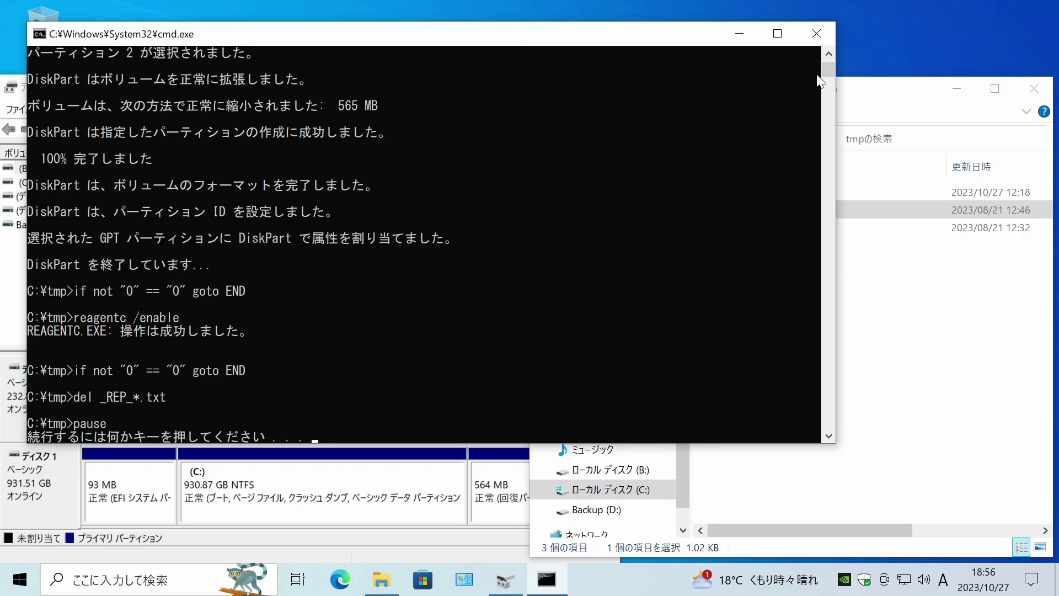
left_click(815, 33)
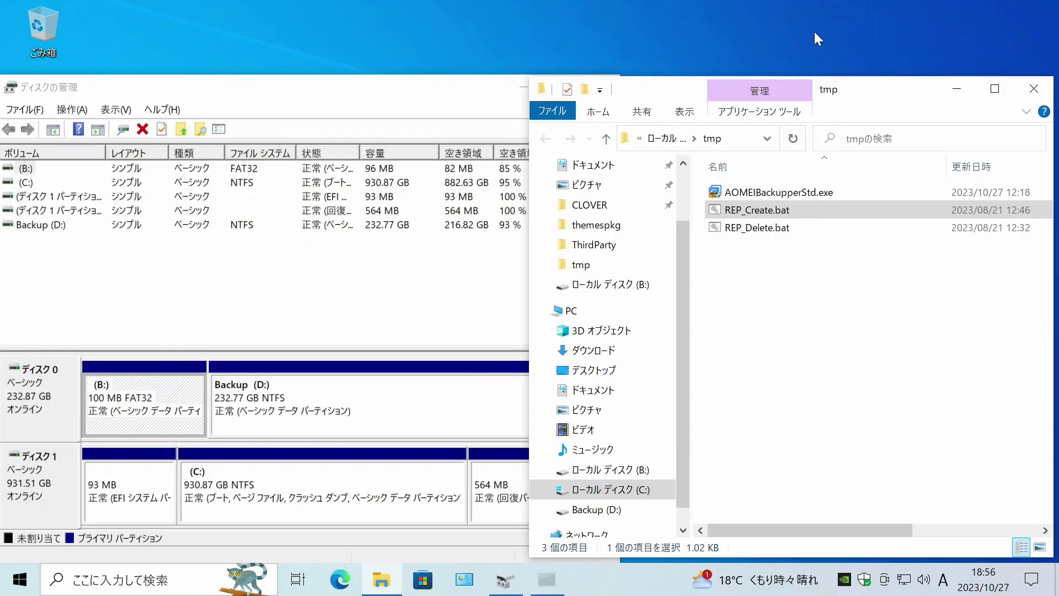
left_click(459, 93)
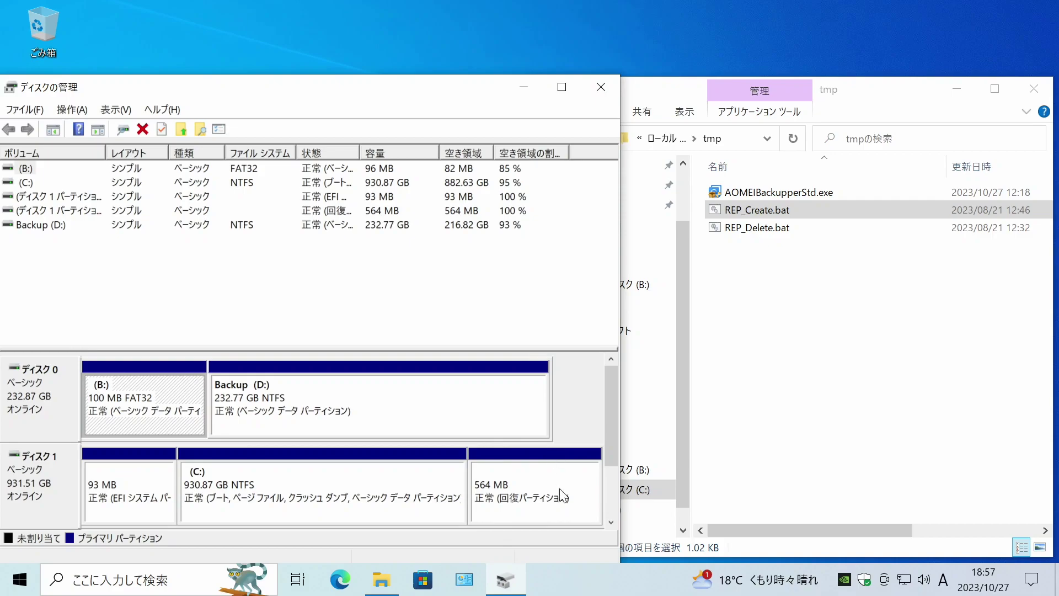
left_click_drag(607, 440, 612, 465)
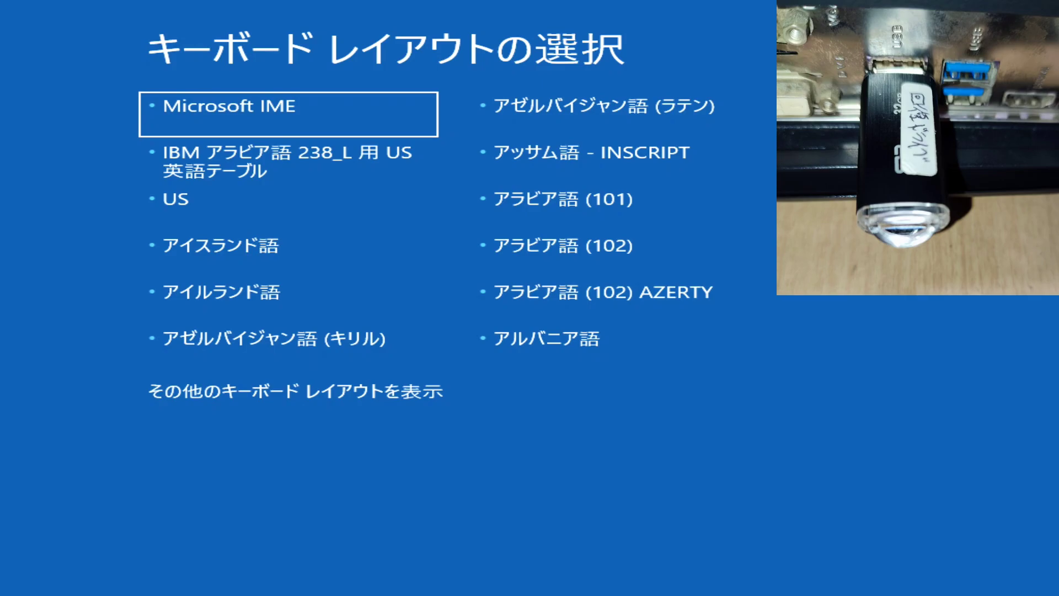
- Choose the Microsoft IME keyboard layout in the recovery environment and run Startup Repair from the troubleshooting options
key("Return")
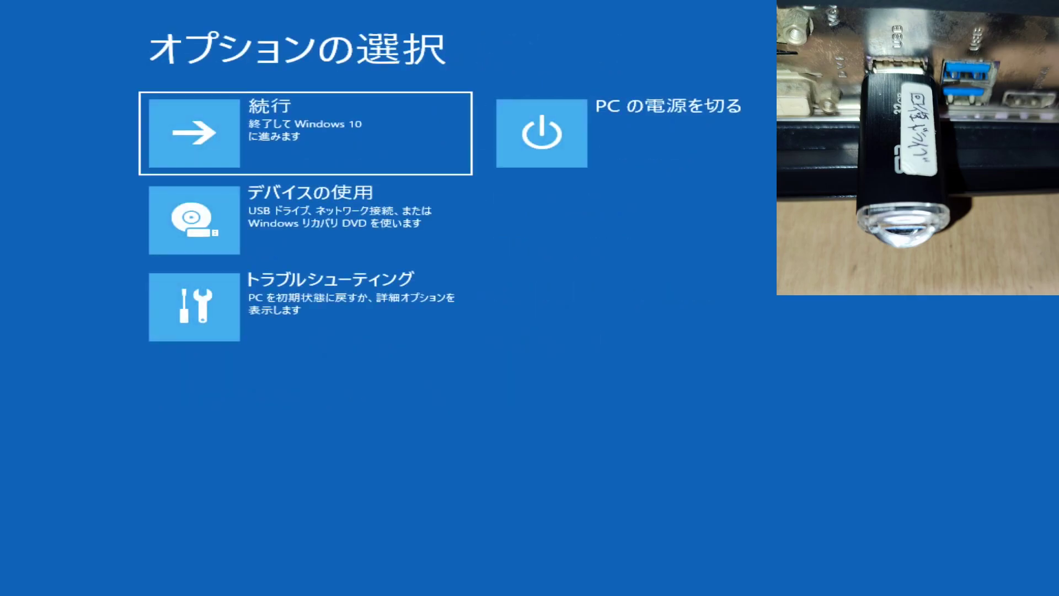
key("Down")
key("Down")
key("Return")
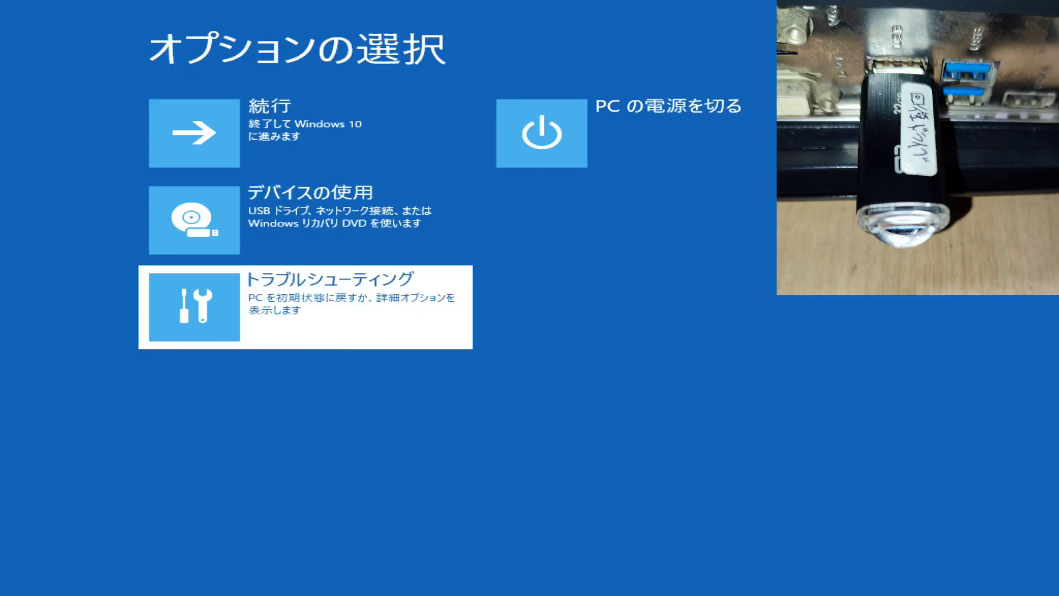
key("Return")
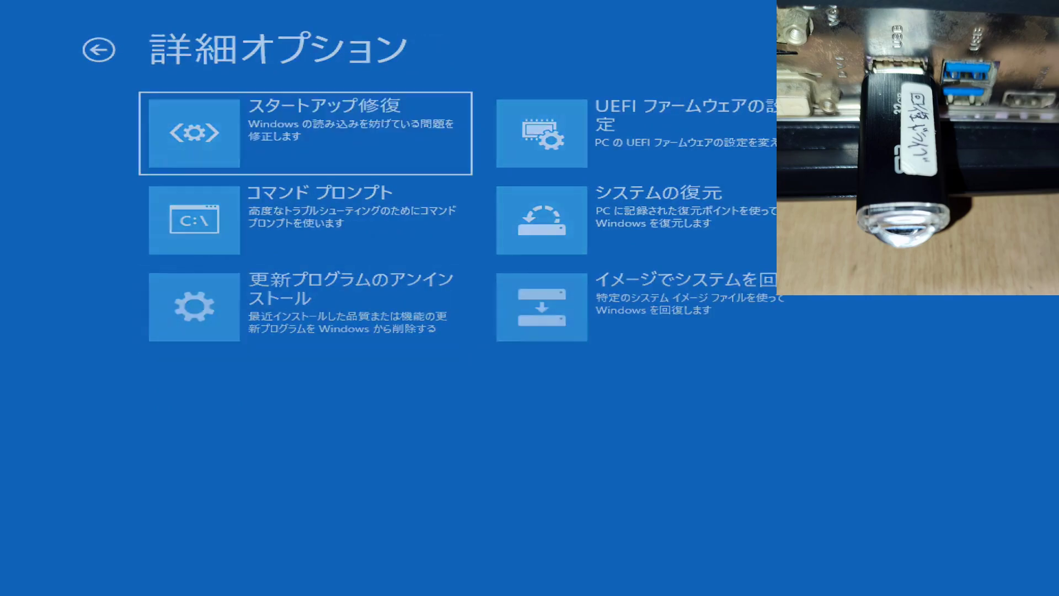
key("Return")
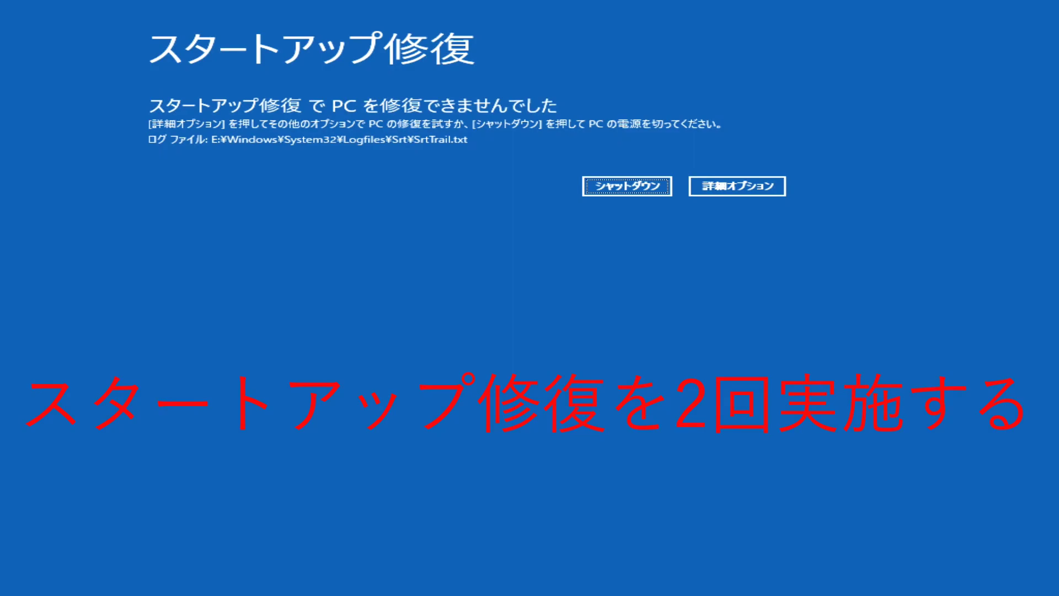
- Return to the advanced options, run Startup Repair a second time, and shut down the PC
left_click(731, 191)
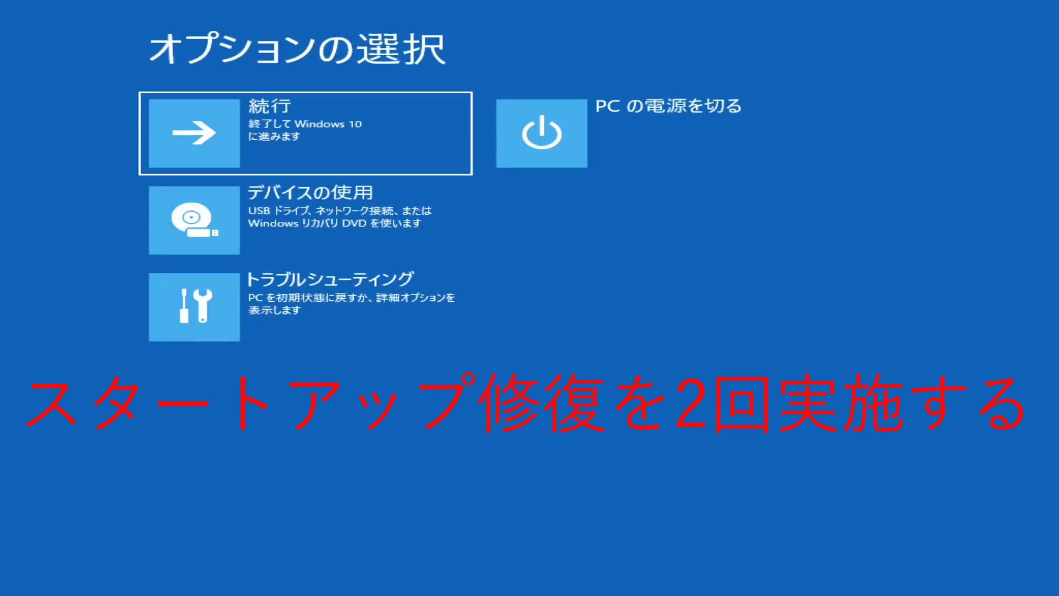
key("Down")
key("Down")
key("Return")
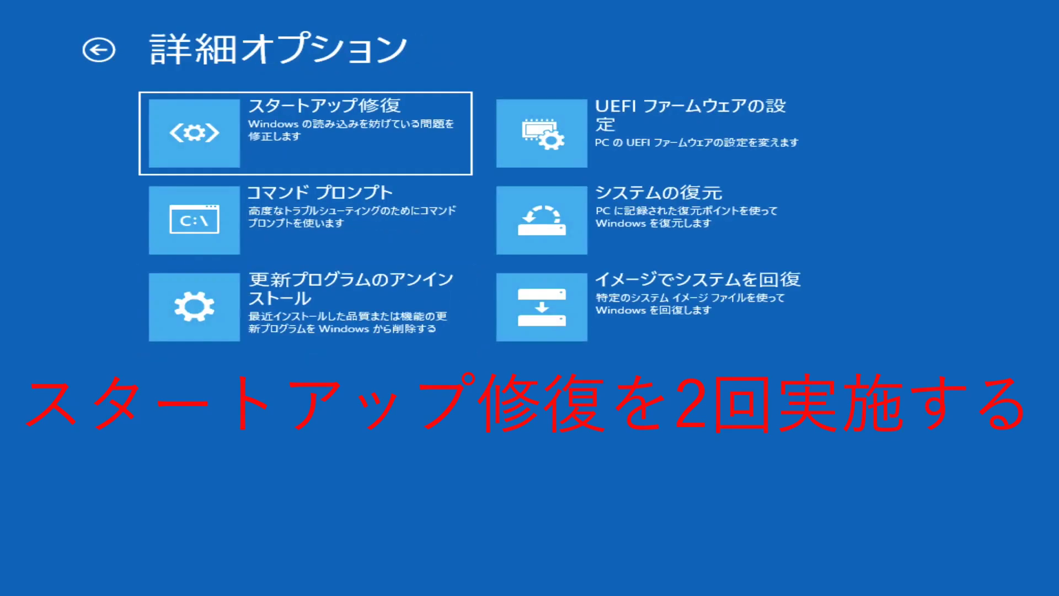
key("Return")
key("Return")
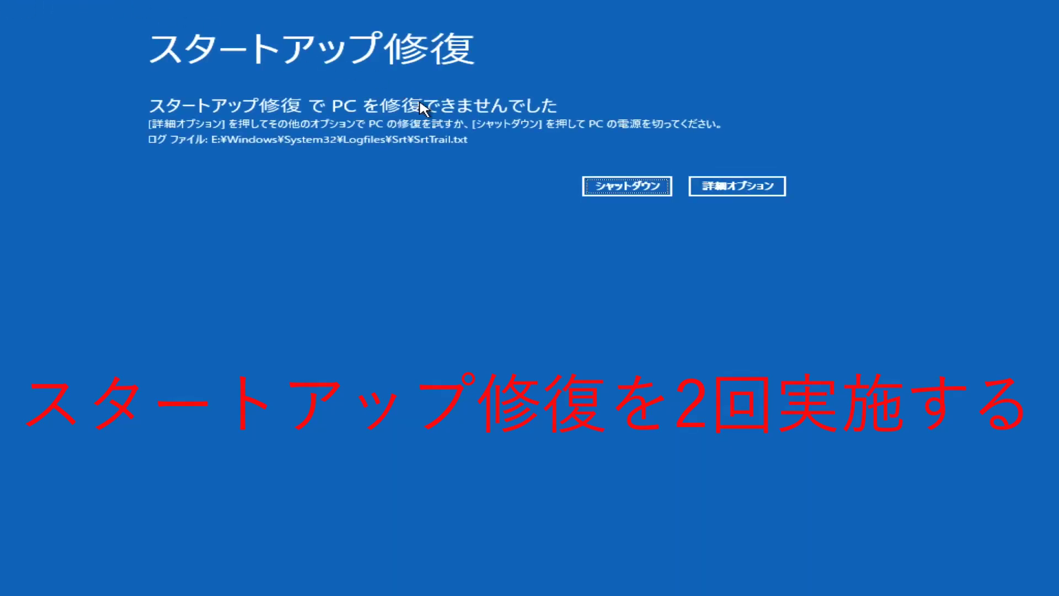
left_click(606, 186)
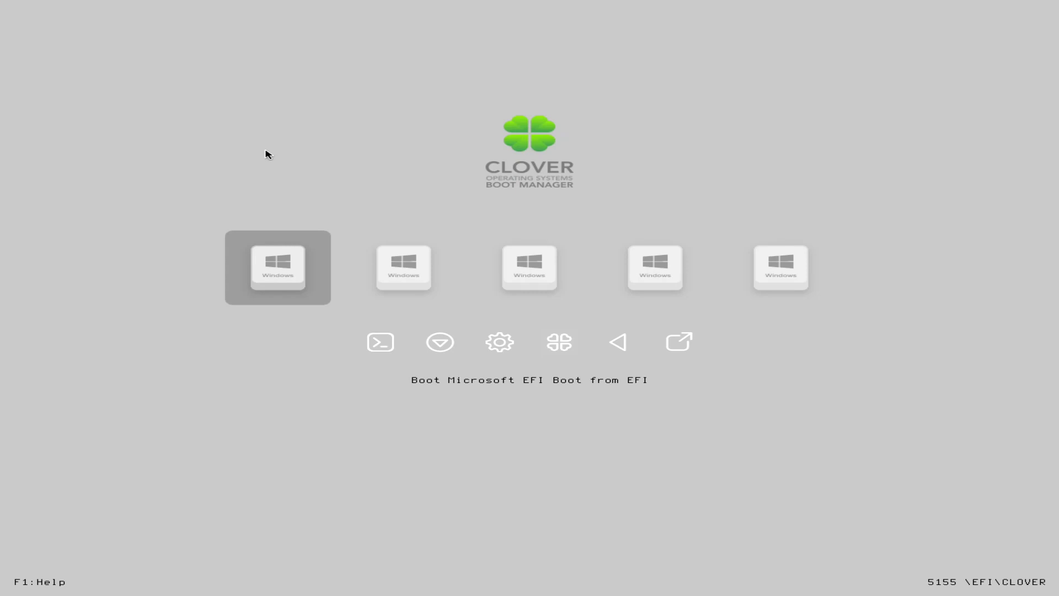
- Boot Microsoft EFI Boot from EFI in the Clover boot manager and sign in to the repaired Windows with the PIN
key("Return")
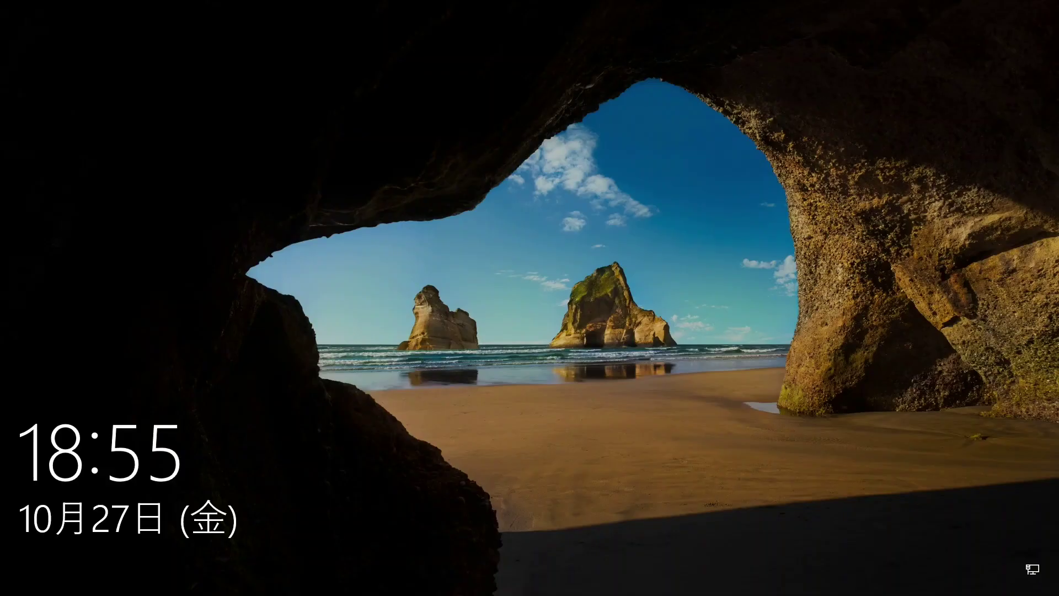
key("space")
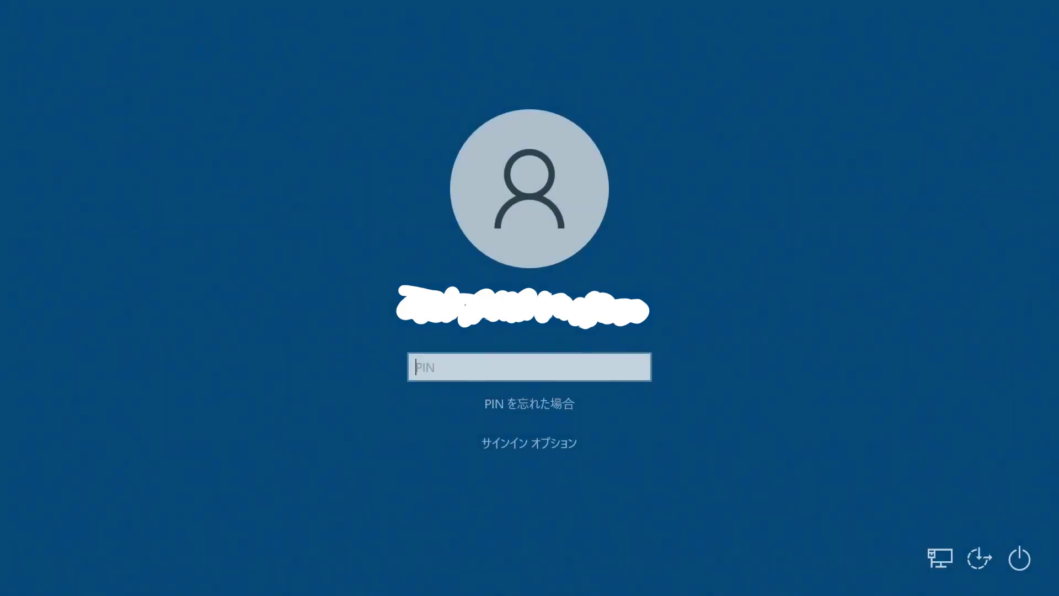
type("******")
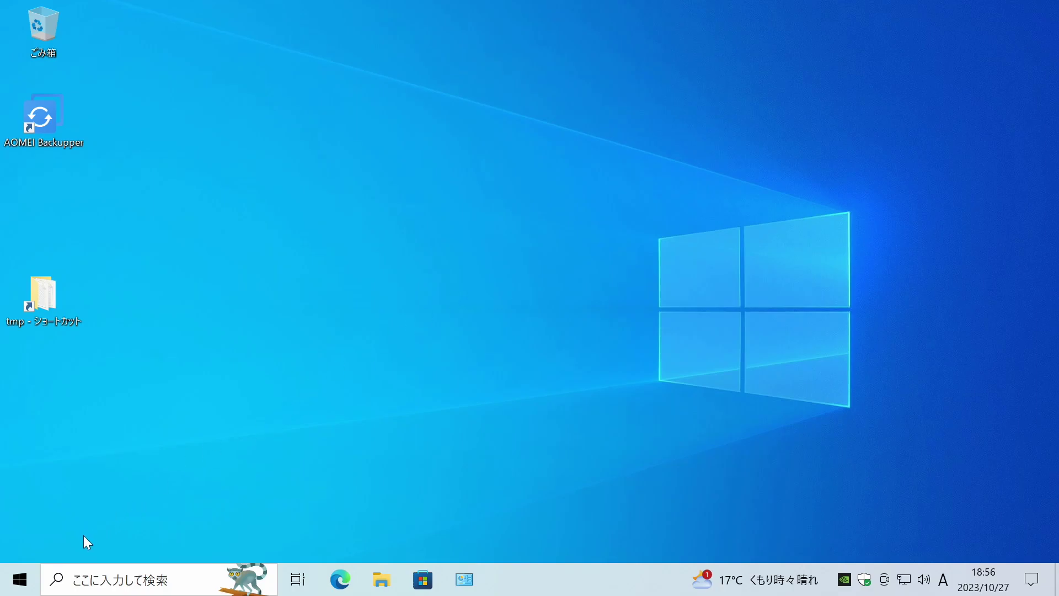
- Open Disk Management and the tmp folder again, and place the two windows side by side
right_click(11, 584)
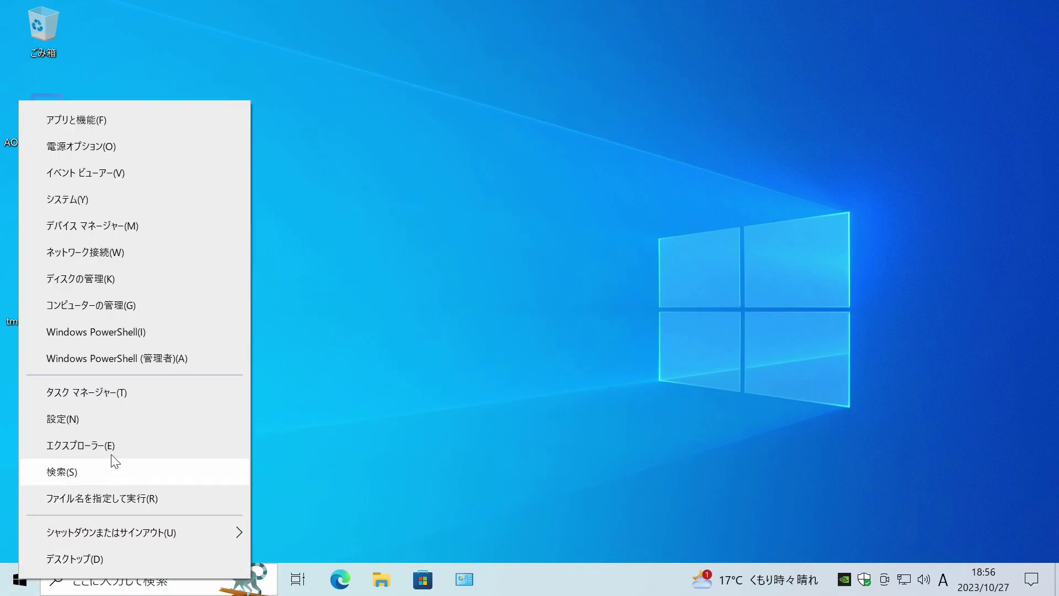
left_click(120, 282)
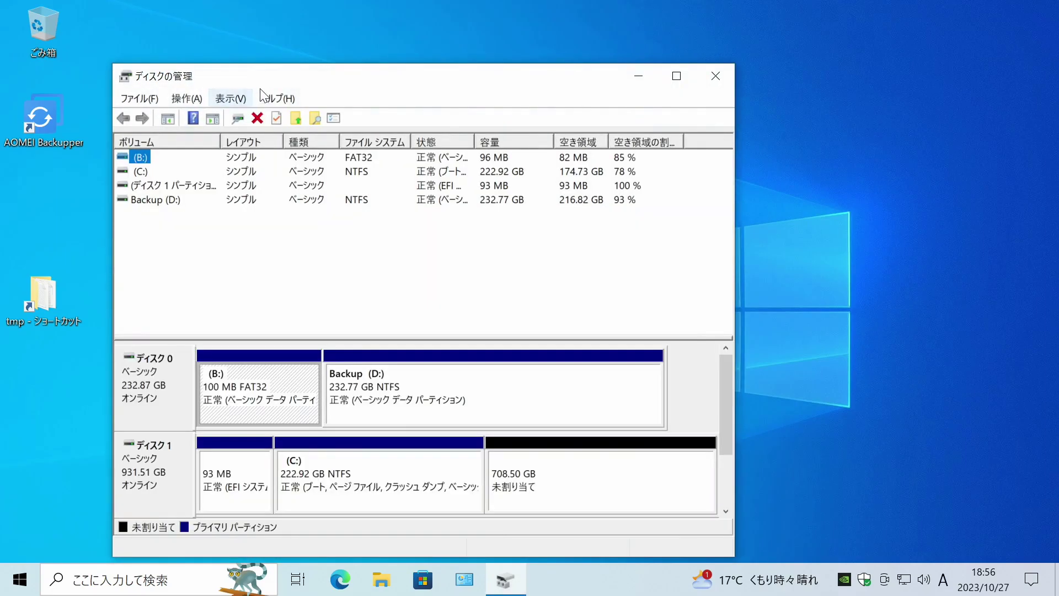
double_click(43, 302)
left_click_drag(329, 77, 216, 94)
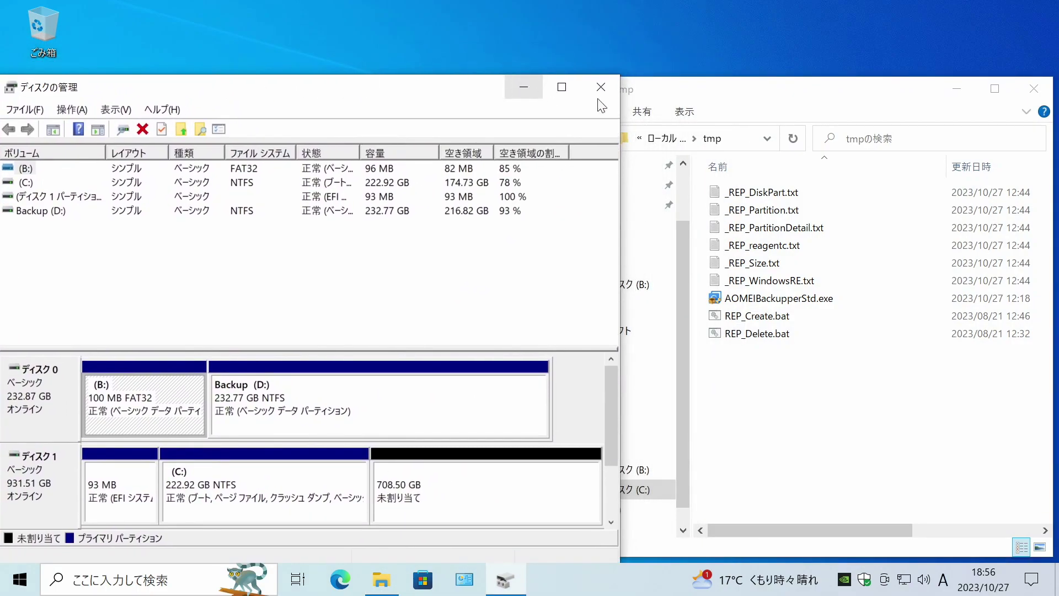
- Select REP_Create.bat in the tmp folder
left_click(787, 323)
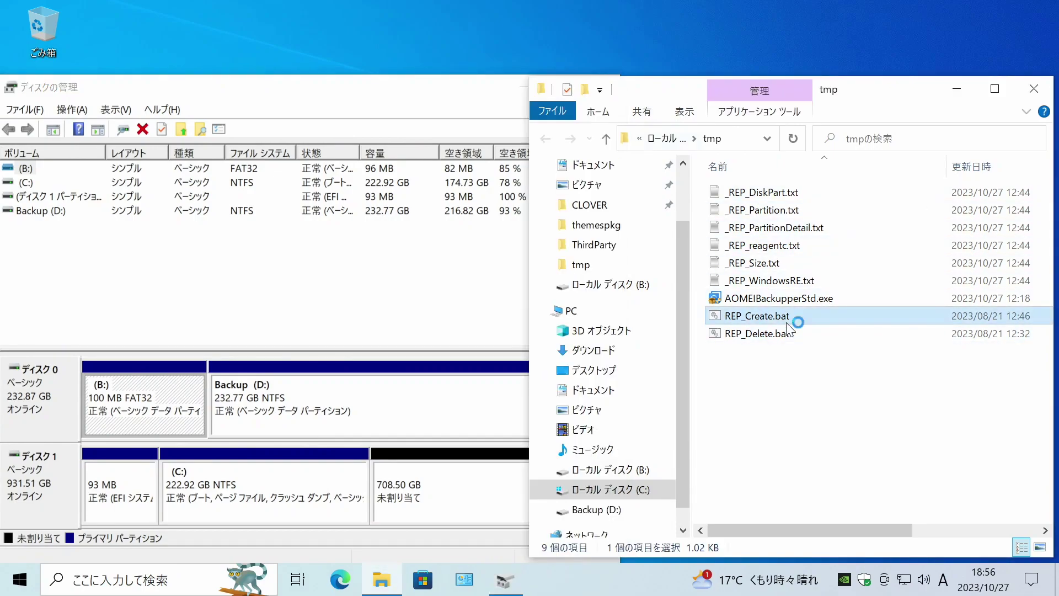